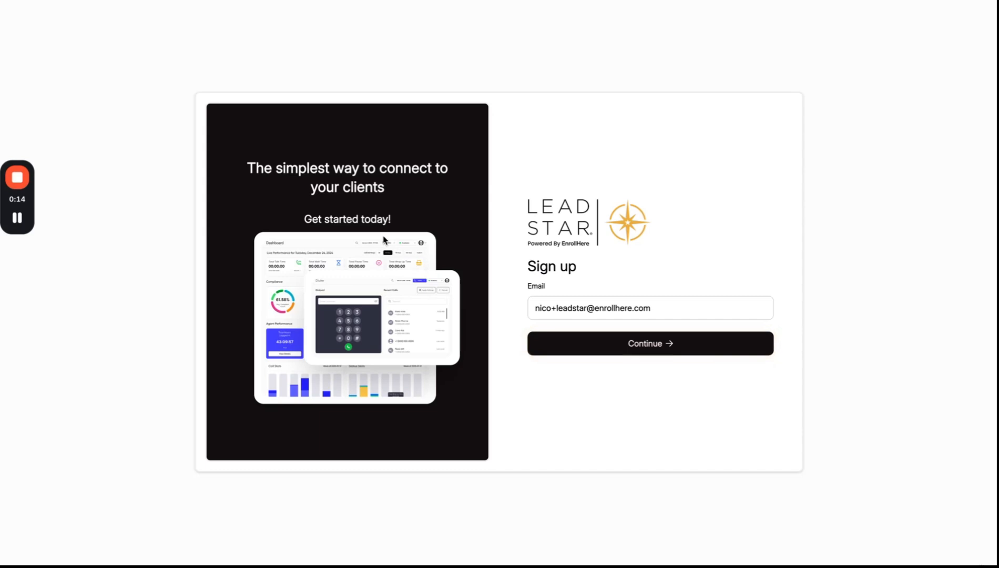
Submit the sign-up form with the account email
{"action": "key", "text": "Tab"}
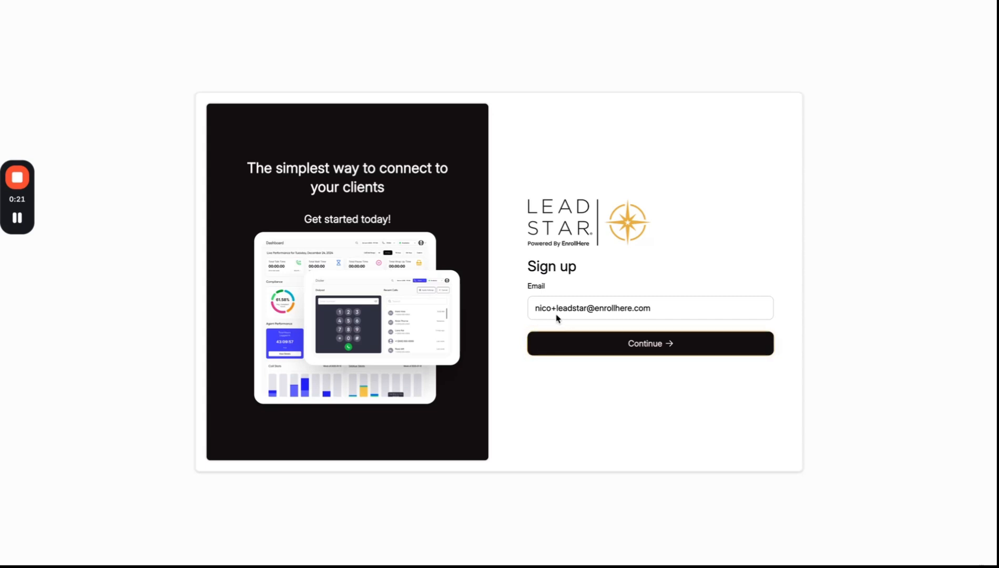
{"action": "left_click", "coordinate": [630, 345]}
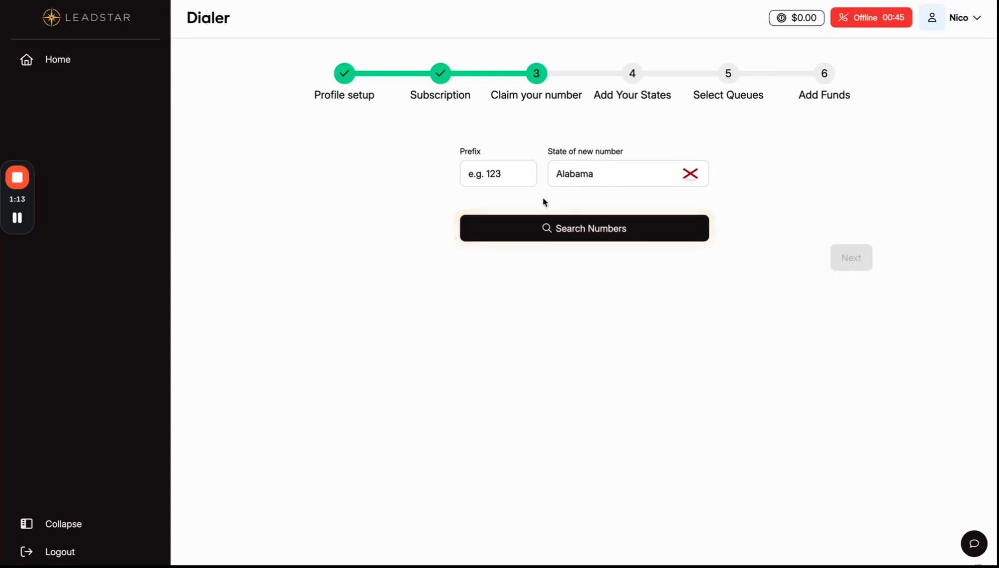
Search for available phone numbers, claim the first listed one, and confirm its settings with Transfer to number as the unavailable action
{"action": "left_click", "coordinate": [589, 229]}
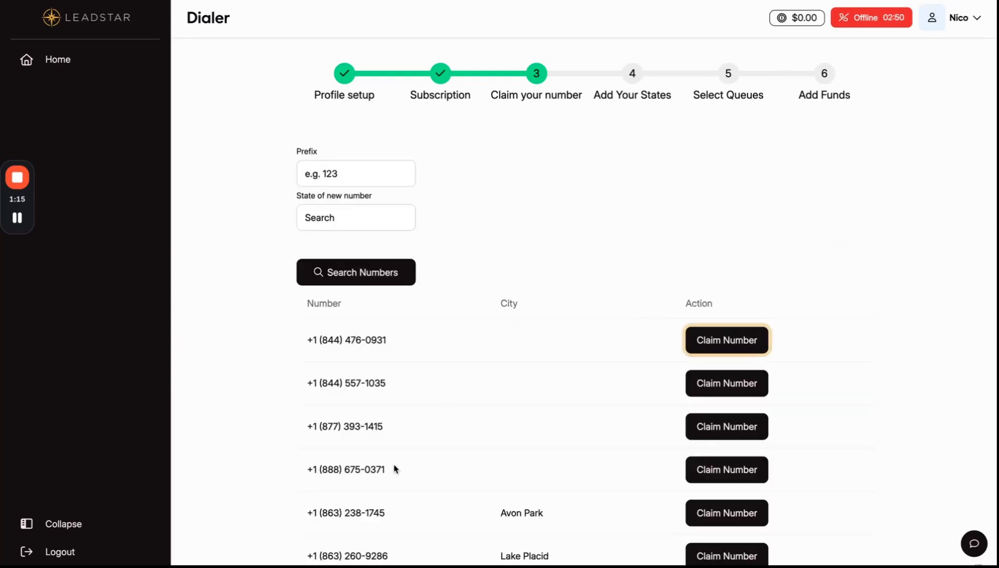
{"action": "scroll", "coordinate": [296, 375], "scroll_direction": "down", "scroll_amount": 4}
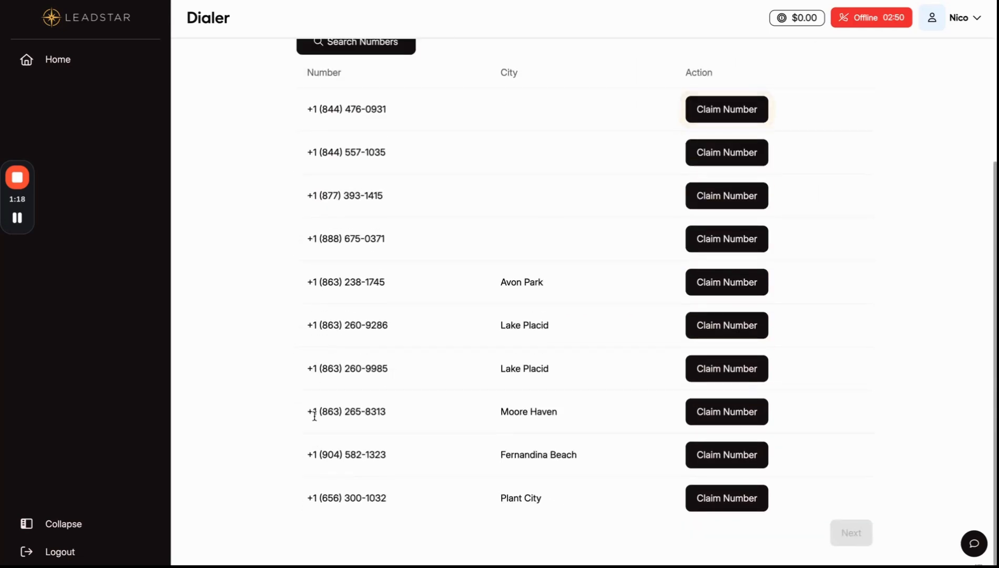
{"action": "scroll", "coordinate": [366, 304], "scroll_direction": "up", "scroll_amount": 2}
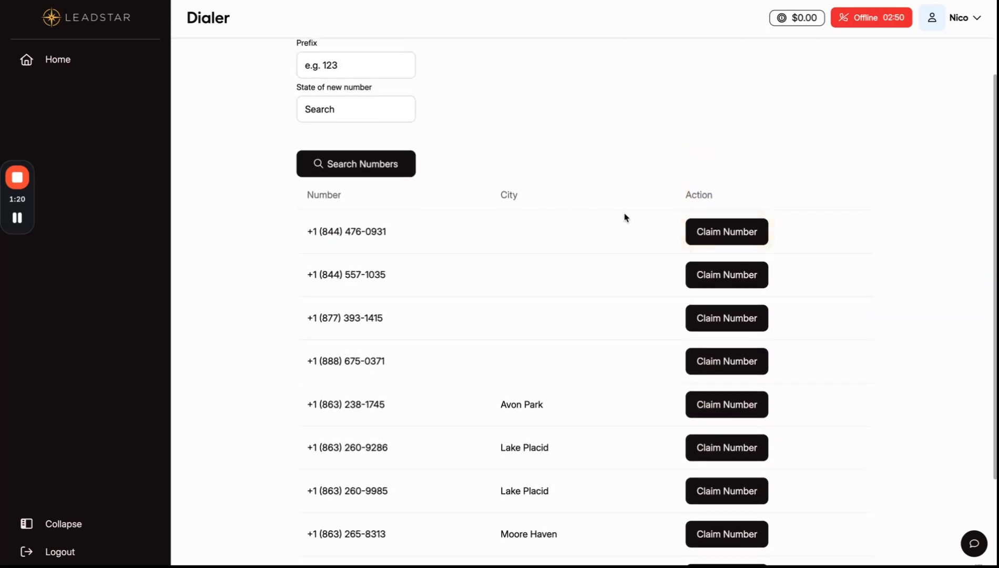
{"action": "left_click", "coordinate": [718, 232]}
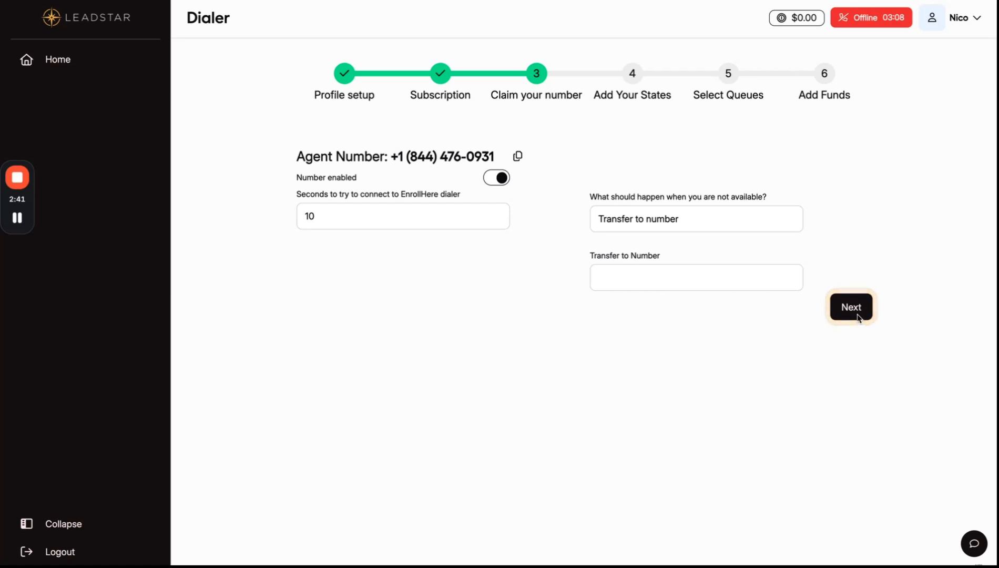
{"action": "left_click", "coordinate": [857, 313]}
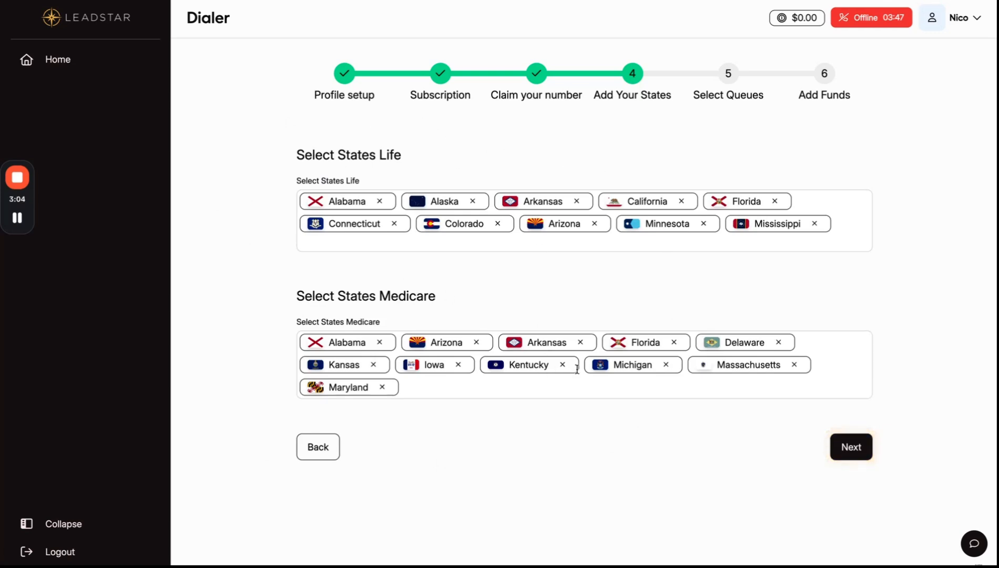
Confirm the selected Life and Medicare states, and filter the queues to the Medicare Advantage product line
{"action": "left_click", "coordinate": [848, 447]}
{"action": "scroll", "coordinate": [561, 337], "scroll_direction": "down", "scroll_amount": 3}
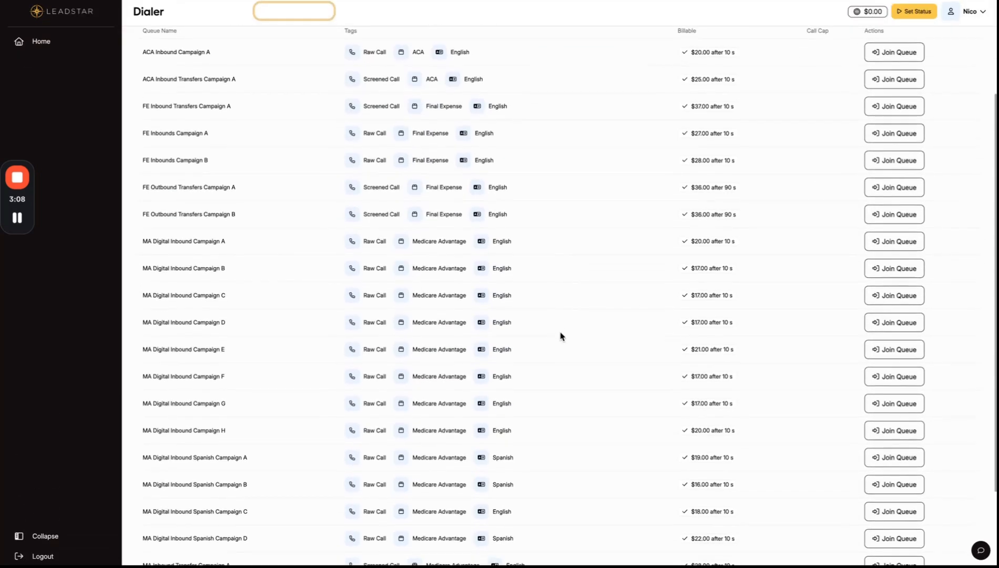
{"action": "scroll", "coordinate": [561, 337], "scroll_direction": "down", "scroll_amount": 3}
{"action": "scroll", "coordinate": [561, 337], "scroll_direction": "up", "scroll_amount": 10}
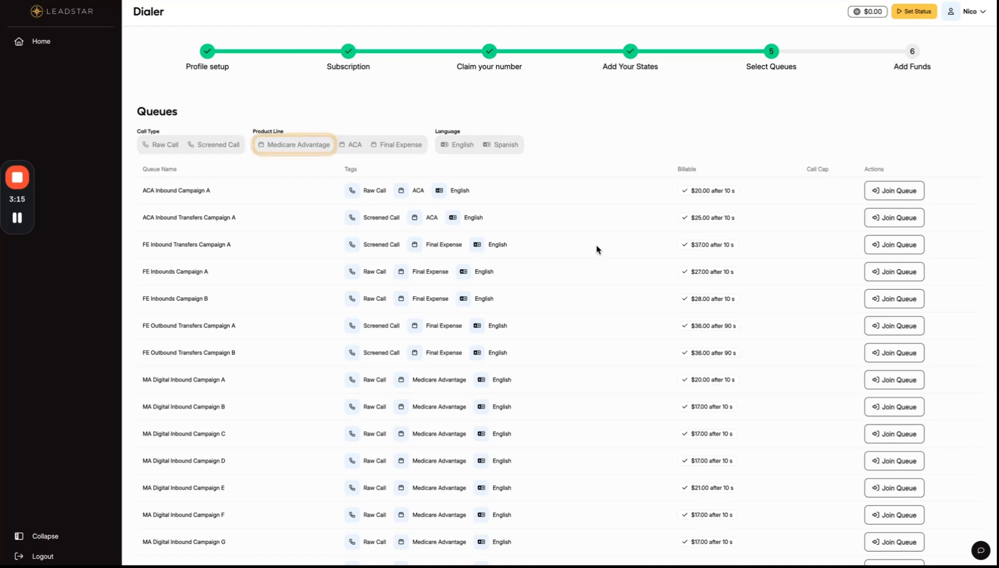
{"action": "left_click", "coordinate": [283, 146]}
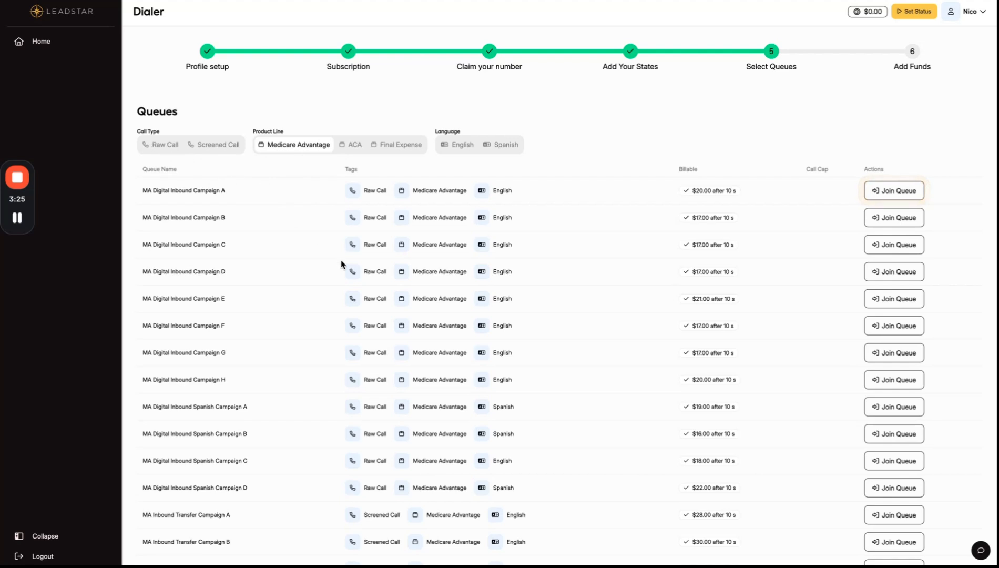
Join the MA Digital Inbound Campaign A queue with its call cap and delay settings off
{"action": "scroll", "coordinate": [323, 307], "scroll_direction": "down", "scroll_amount": 1}
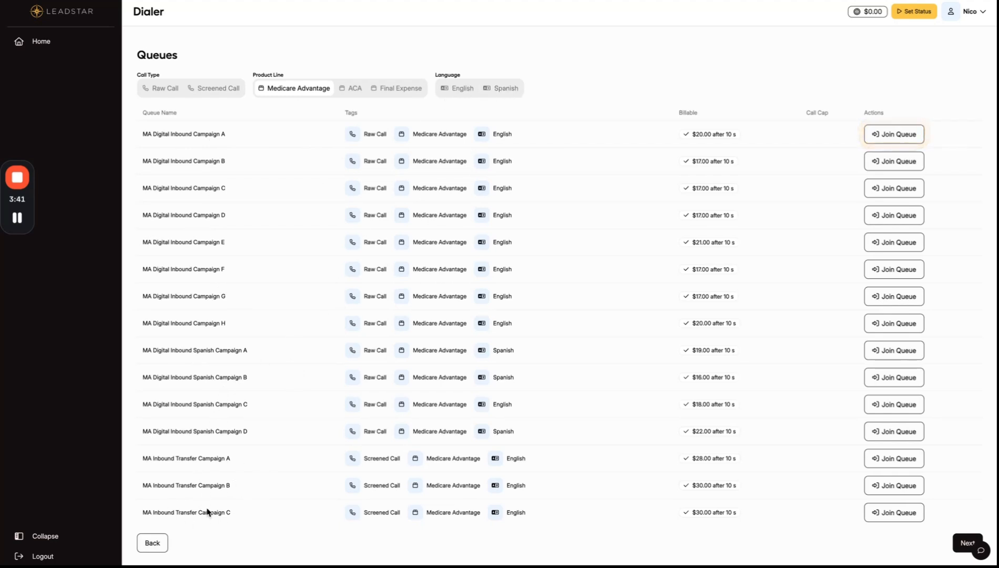
{"action": "scroll", "coordinate": [673, 318], "scroll_direction": "up", "scroll_amount": 2}
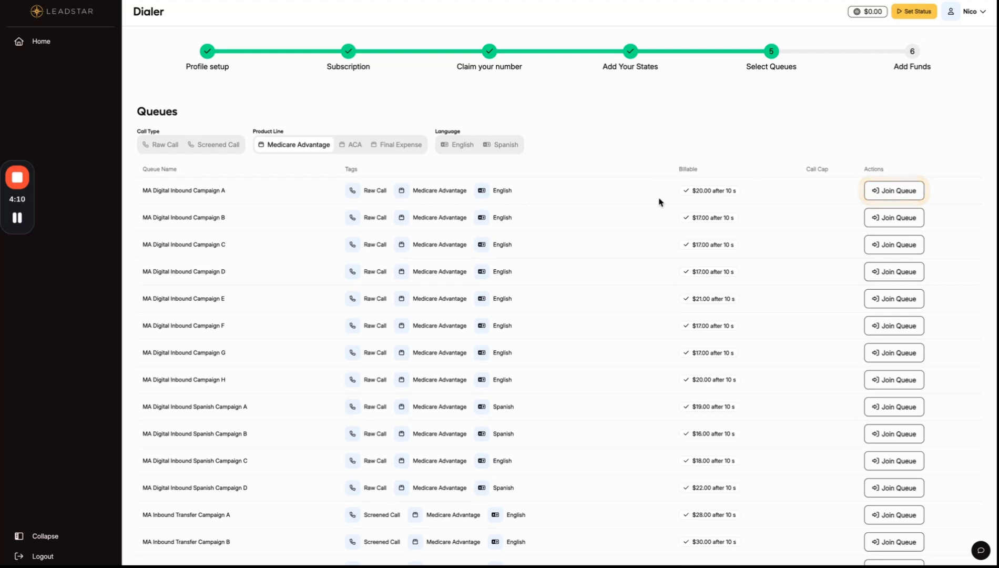
{"action": "left_click", "coordinate": [881, 194]}
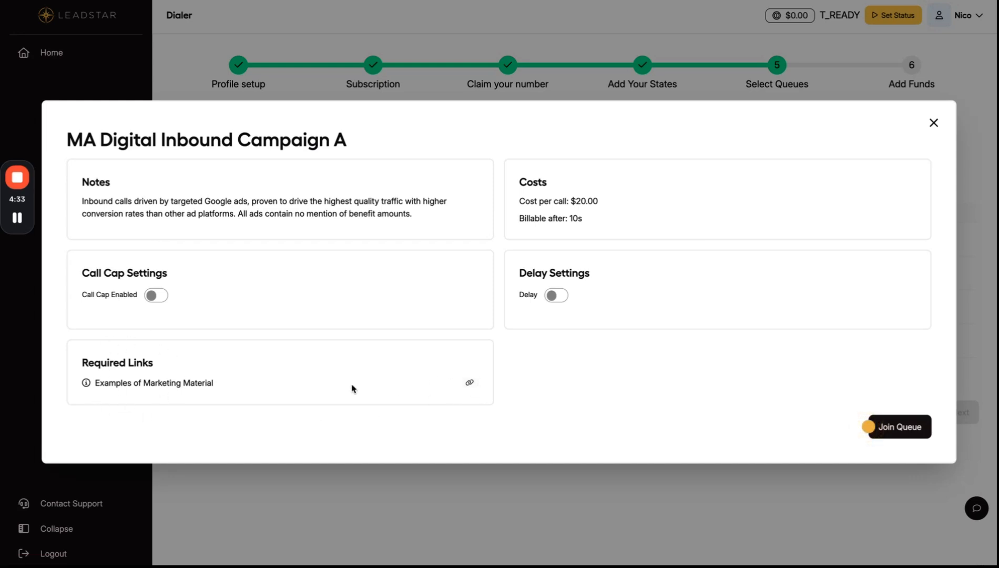
{"action": "left_click", "coordinate": [899, 427]}
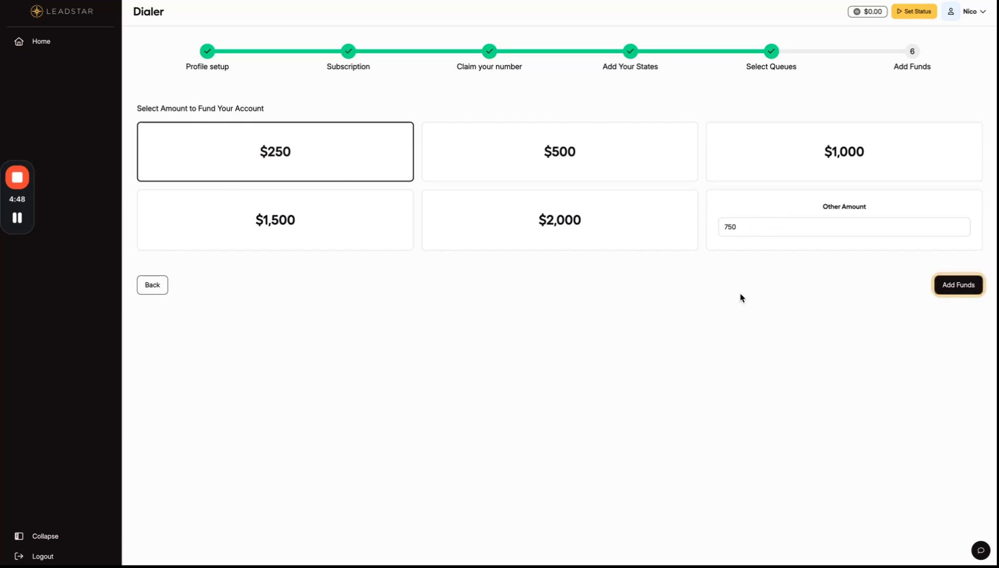
Fund the account with $250 and submit the payment
{"action": "left_click", "coordinate": [957, 288]}
{"action": "scroll", "coordinate": [549, 272], "scroll_direction": "down", "scroll_amount": 2}
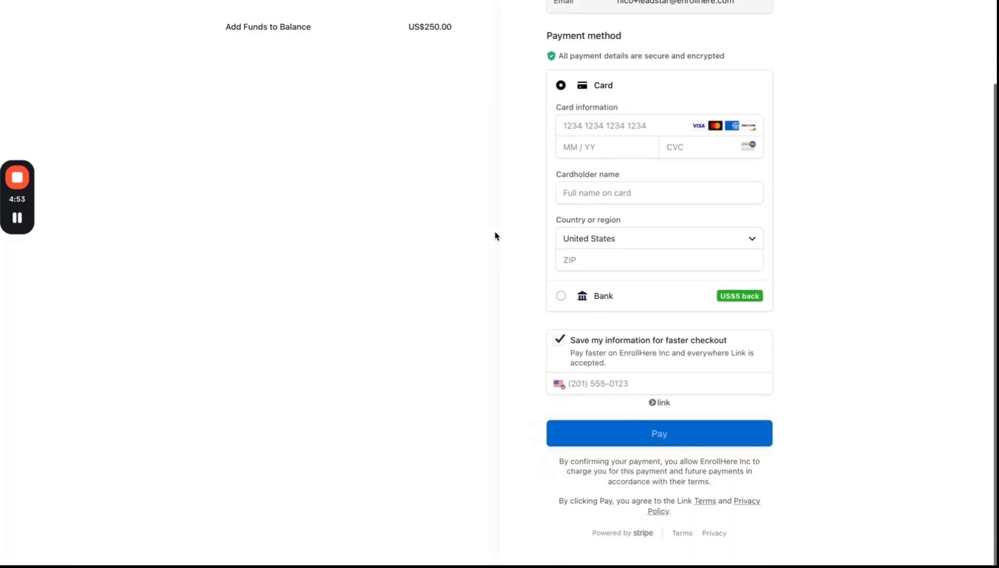
{"action": "left_click", "coordinate": [595, 440]}
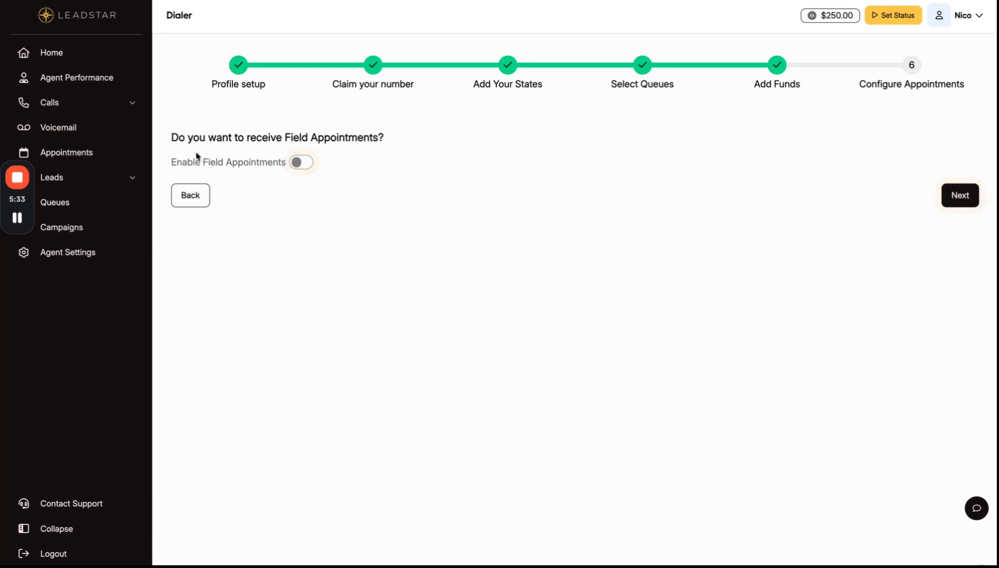
Enable field appointments and sync the calendar for Monday to Friday availability from 9:00 AM to 5:00 PM
{"action": "left_click", "coordinate": [296, 161]}
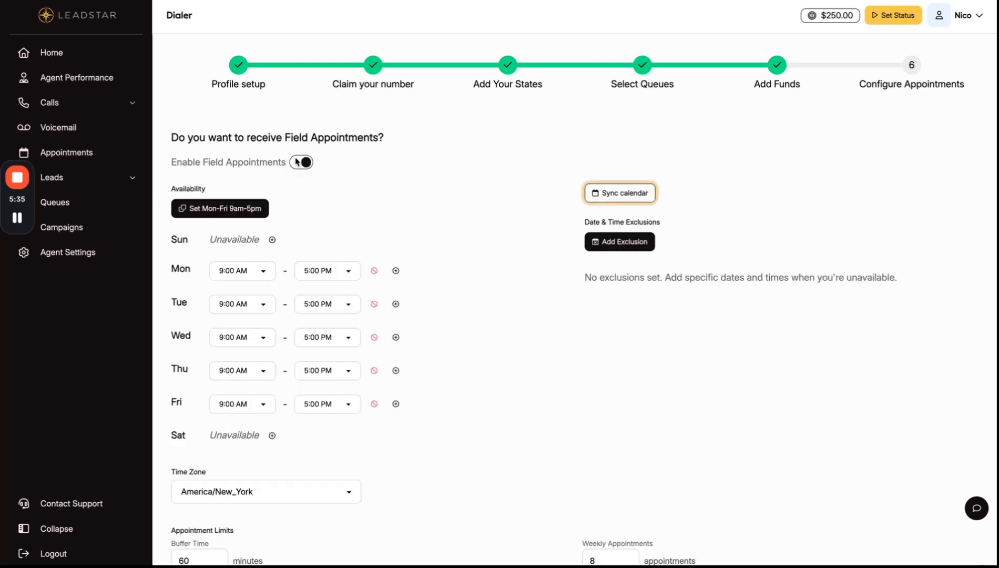
{"action": "scroll", "coordinate": [404, 240], "scroll_direction": "down", "scroll_amount": 1}
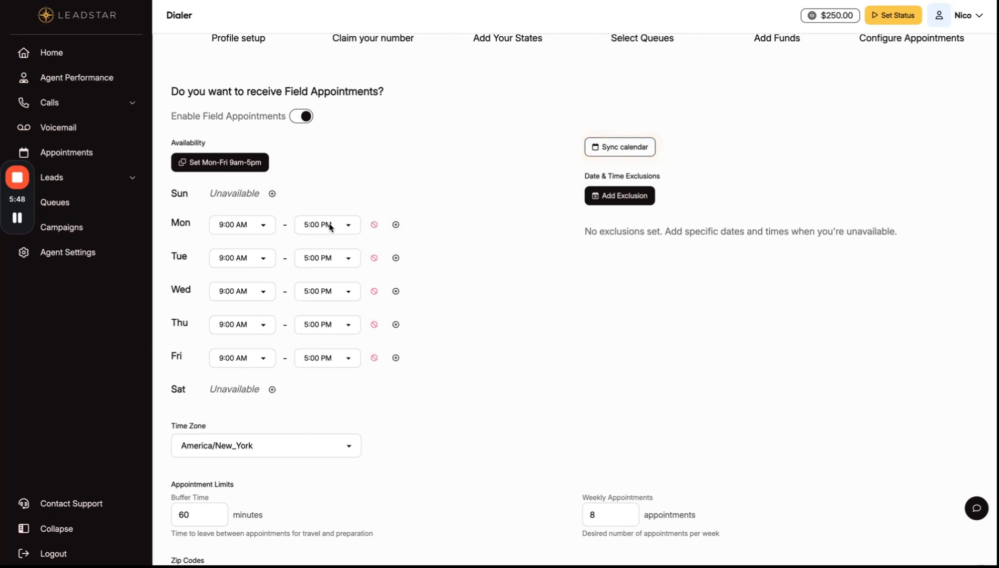
{"action": "left_click", "coordinate": [608, 151]}
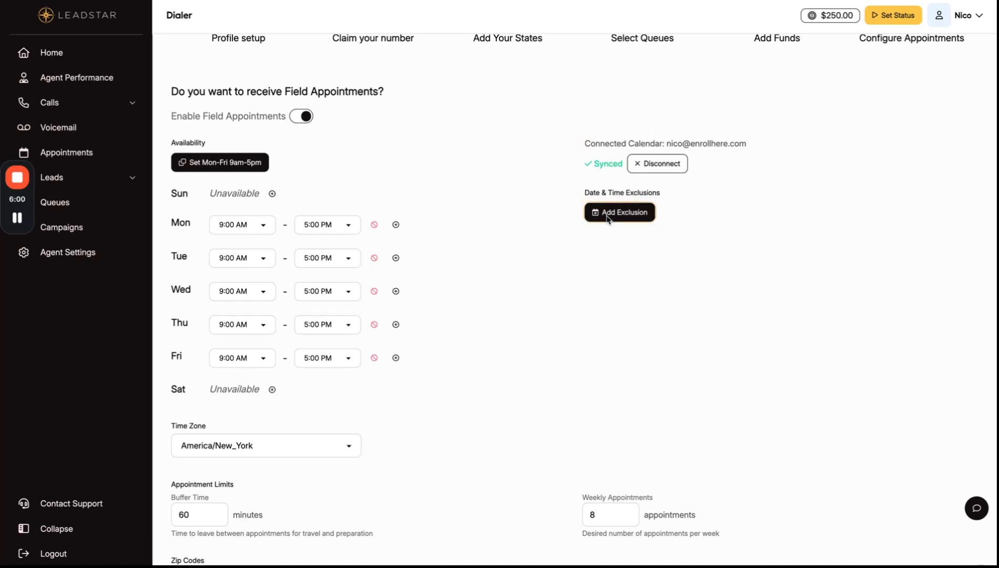
Add a date and time exclusion from 08/08/2025, 09:00 AM to 08/11/2025, 12:00 AM
{"action": "left_click", "coordinate": [589, 221]}
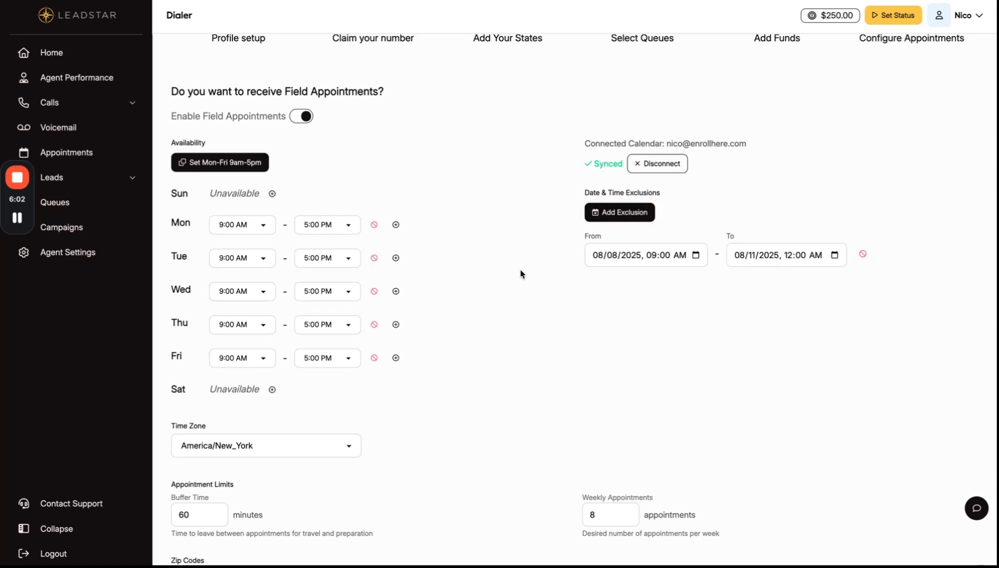
{"action": "scroll", "coordinate": [578, 269], "scroll_direction": "down", "scroll_amount": 1}
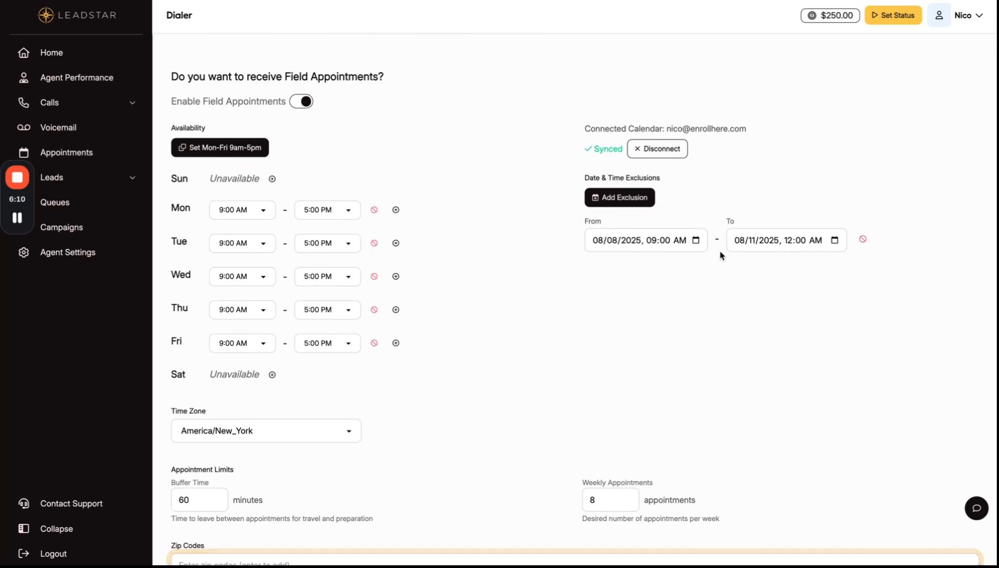
{"action": "scroll", "coordinate": [526, 269], "scroll_direction": "down", "scroll_amount": 1}
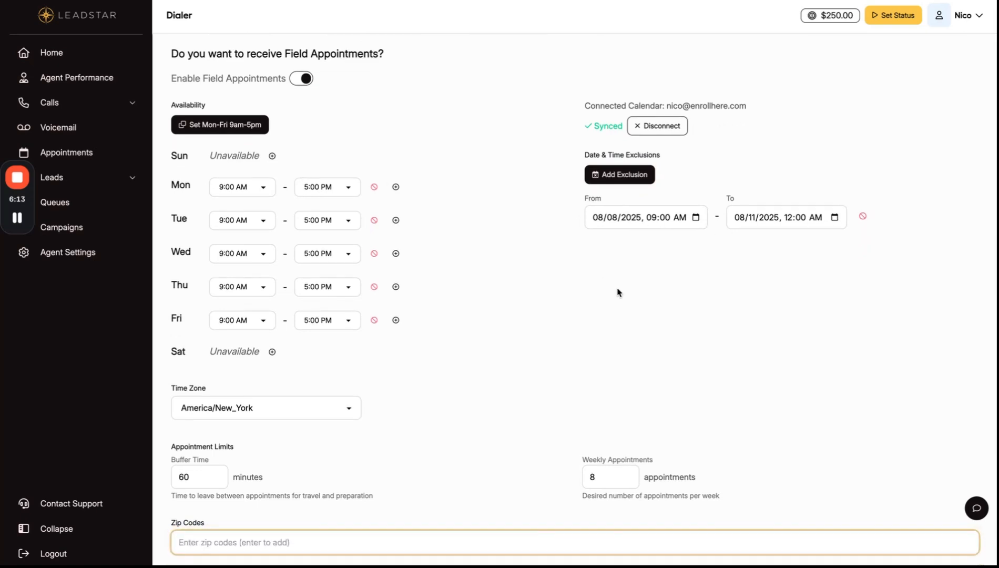
Add zip codes 10001 and 10002 to the field appointment settings and complete the setup
{"action": "scroll", "coordinate": [582, 364], "scroll_direction": "down", "scroll_amount": 1}
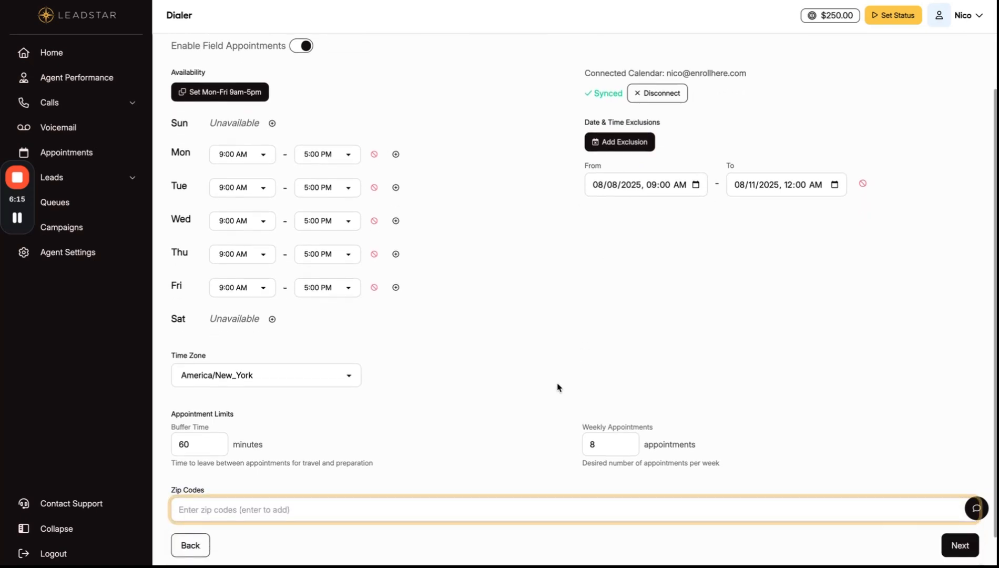
{"action": "scroll", "coordinate": [557, 386], "scroll_direction": "down", "scroll_amount": 1}
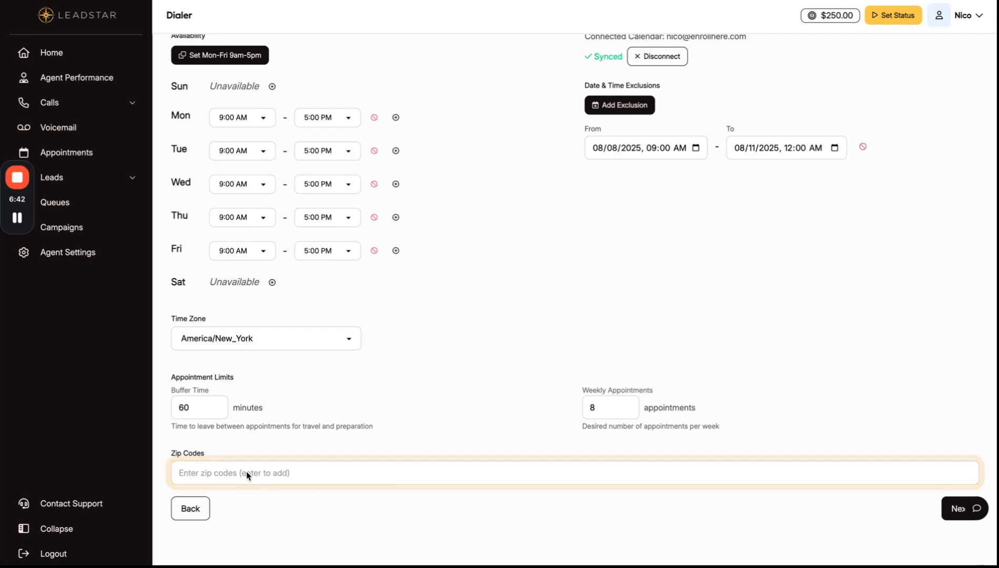
{"action": "left_click", "coordinate": [234, 480]}
{"action": "scroll", "coordinate": [394, 528], "scroll_direction": "down", "scroll_amount": 1}
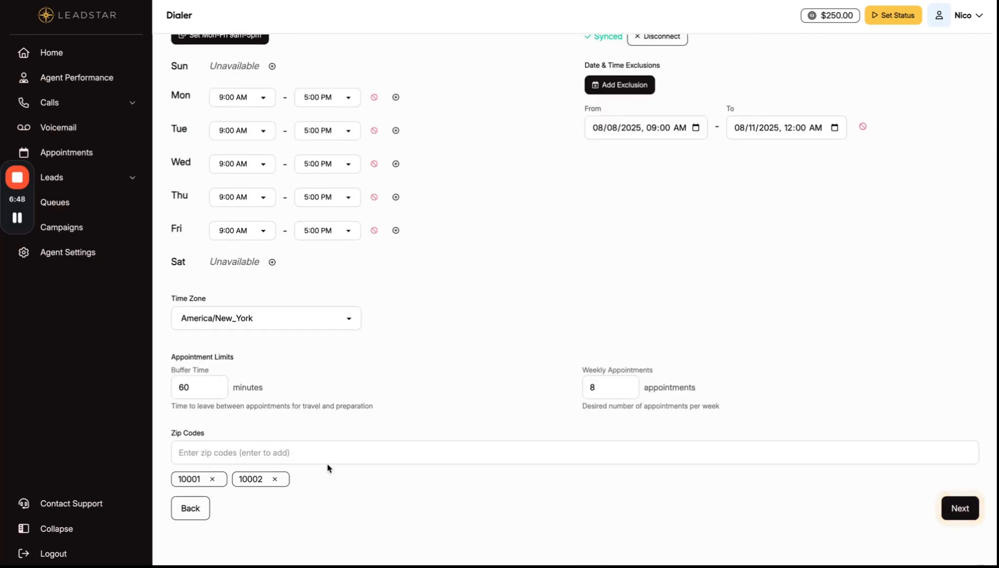
{"action": "scroll", "coordinate": [644, 348], "scroll_direction": "up", "scroll_amount": 3}
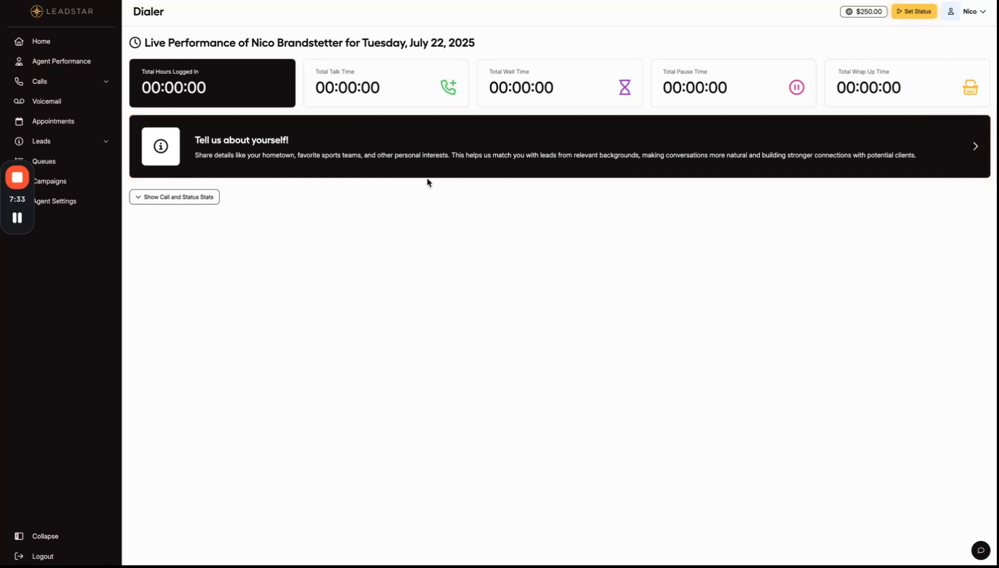
Complete the personal details questionnaire with Tampa as current city, New York as hometown, English as language, and No Veteran
{"action": "left_click", "coordinate": [440, 150]}
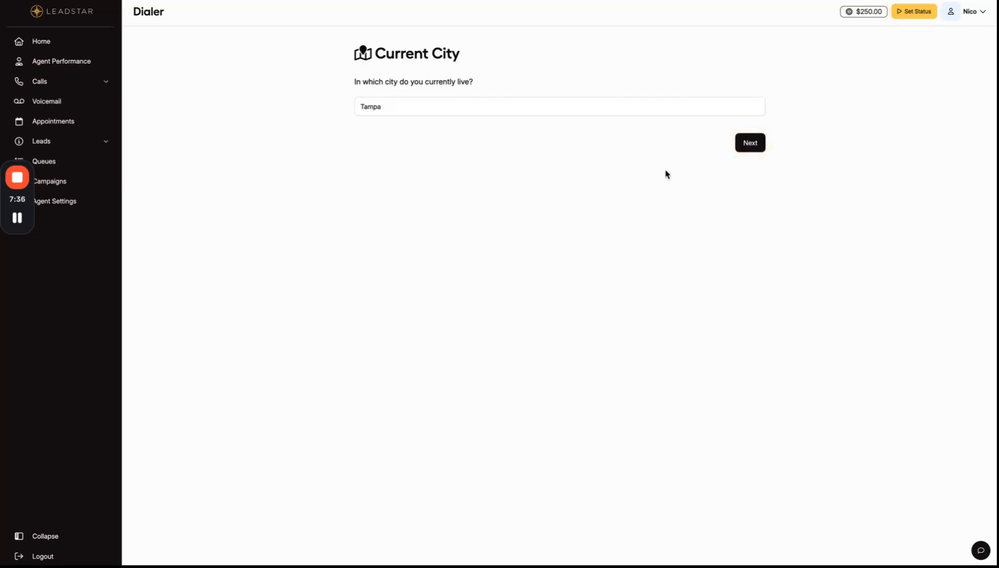
{"action": "left_click", "coordinate": [749, 145]}
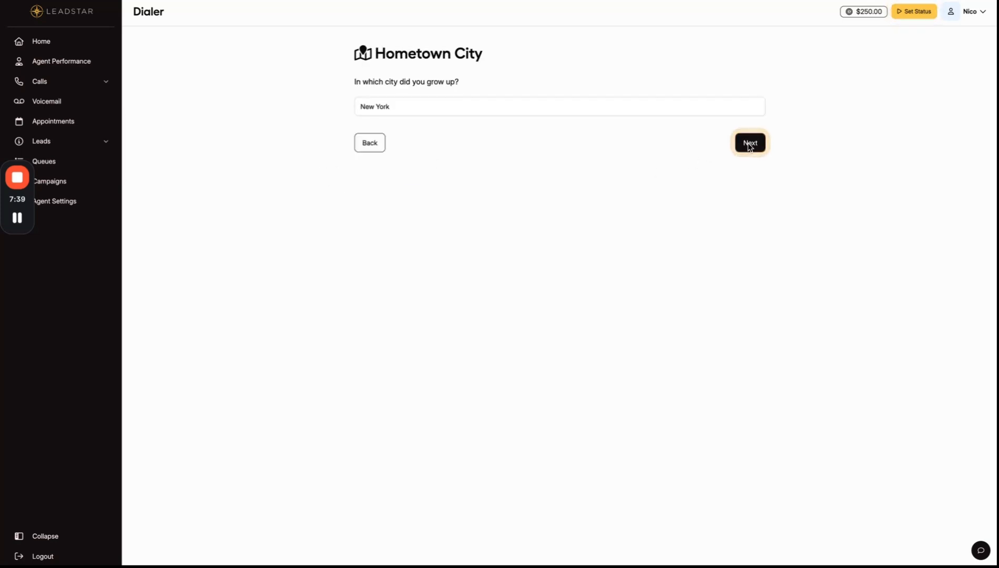
{"action": "left_click", "coordinate": [749, 143]}
{"action": "left_click", "coordinate": [749, 141]}
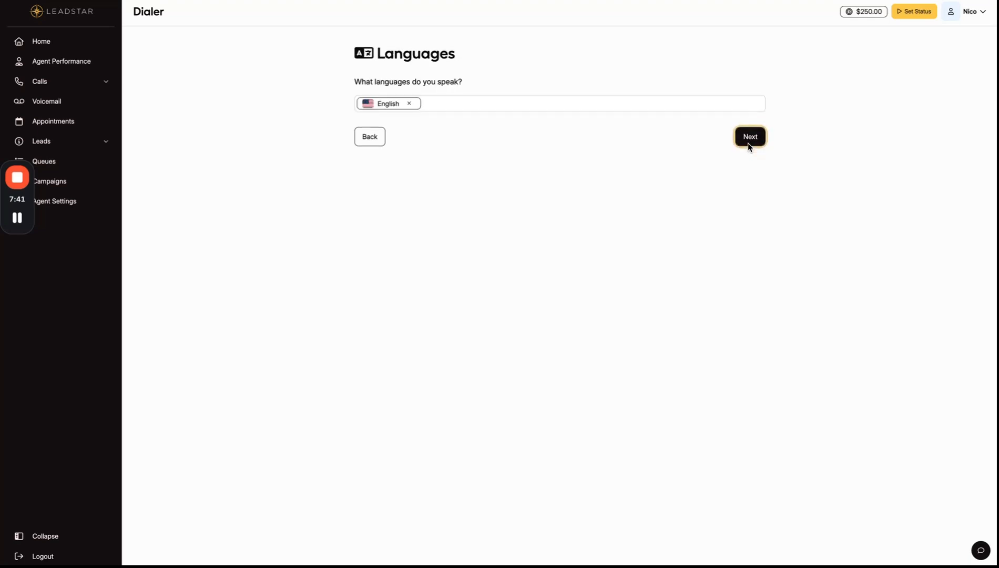
{"action": "left_click", "coordinate": [758, 141]}
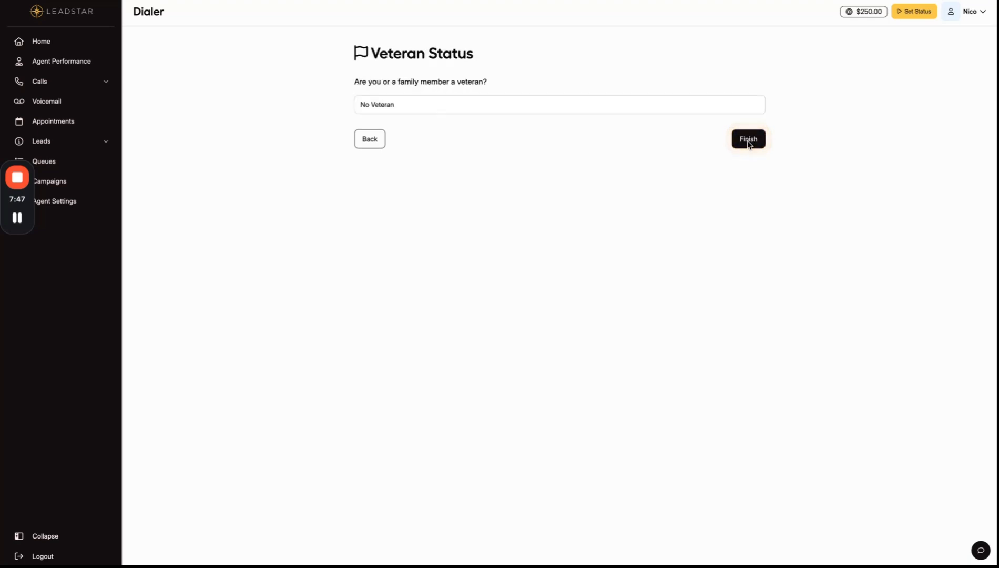
{"action": "left_click", "coordinate": [749, 142]}
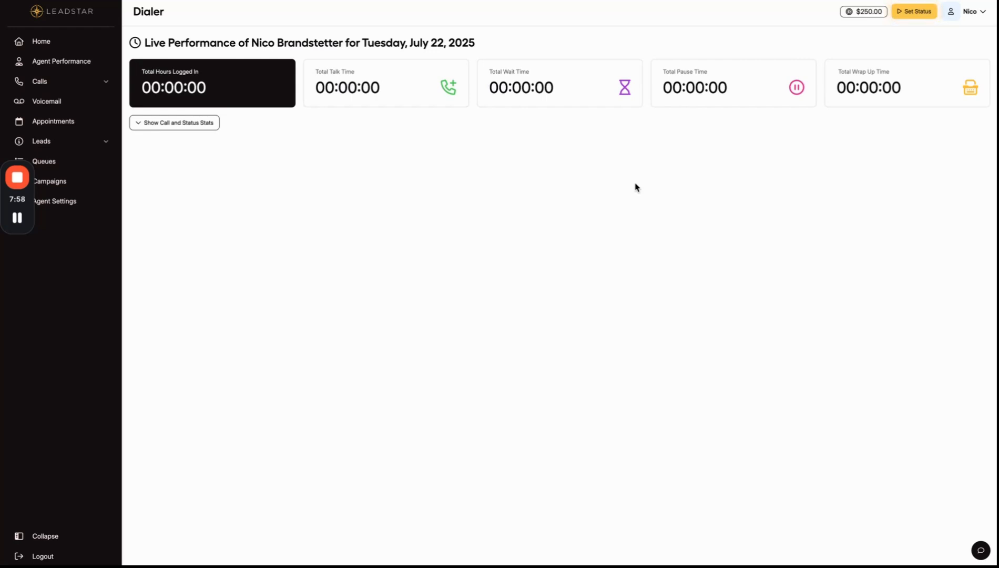
Set the agent status to Available for incoming calls
{"action": "left_click", "coordinate": [916, 15]}
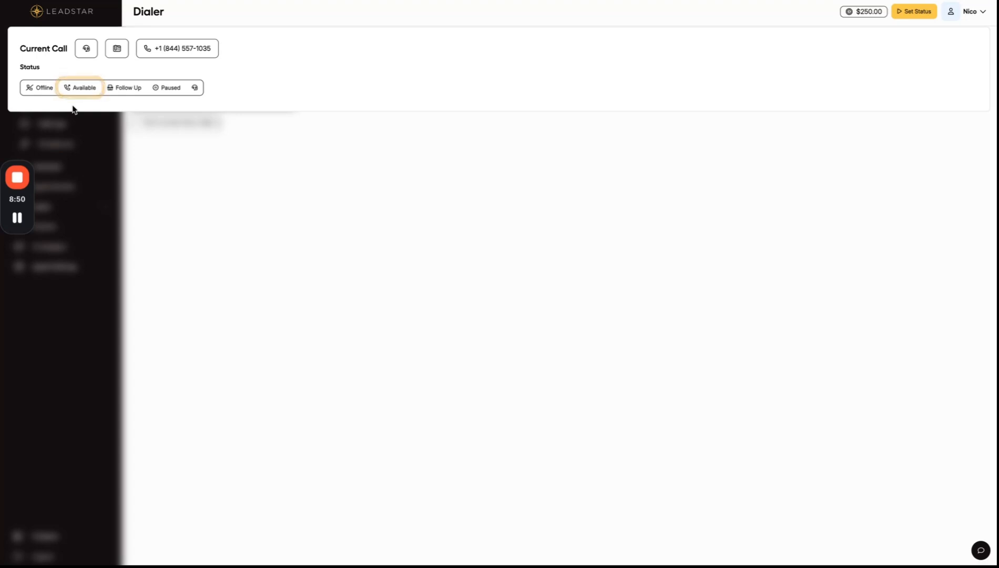
{"action": "left_click", "coordinate": [80, 88]}
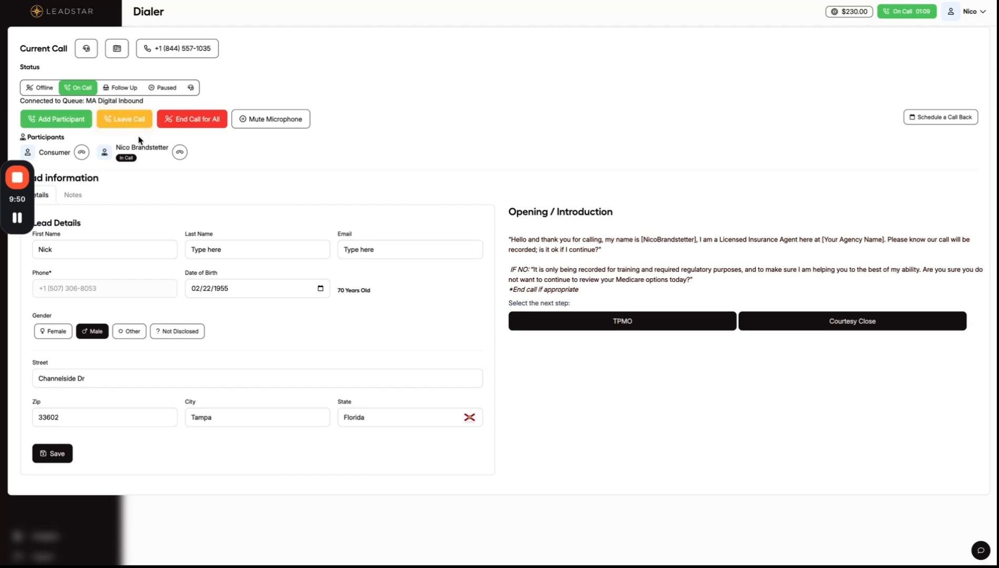
Leave the current call, record it as Application Submitted, and return to available status
{"action": "left_click", "coordinate": [126, 119]}
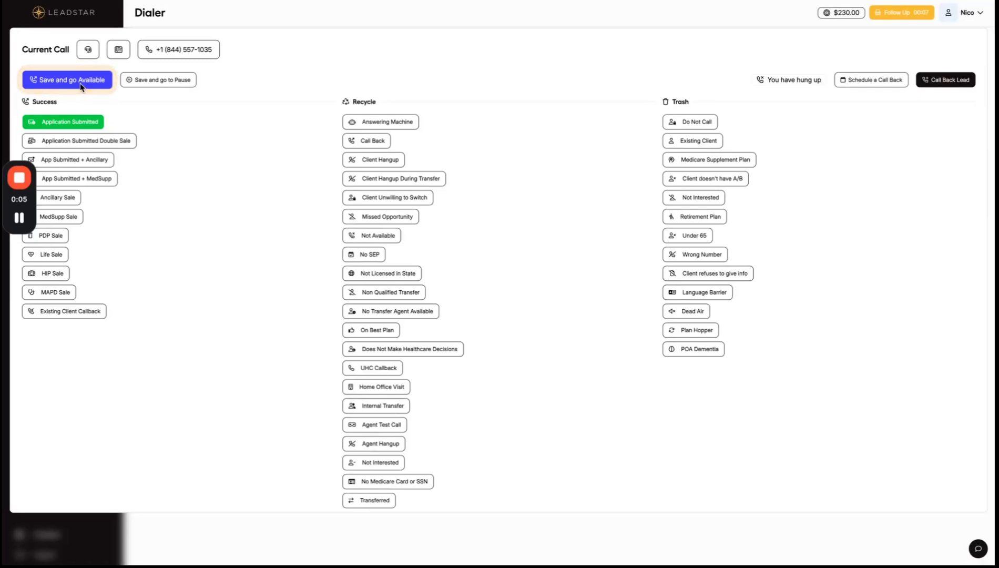
{"action": "left_click", "coordinate": [79, 86]}
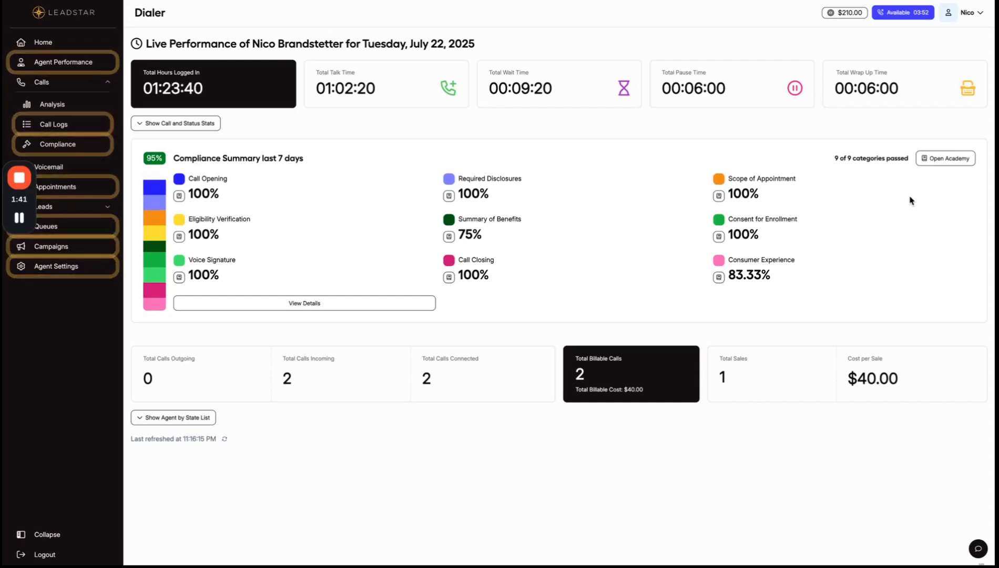
Review the agent's performance and compliance pages and the log details of the Application Submitted call
{"action": "left_click", "coordinate": [78, 63]}
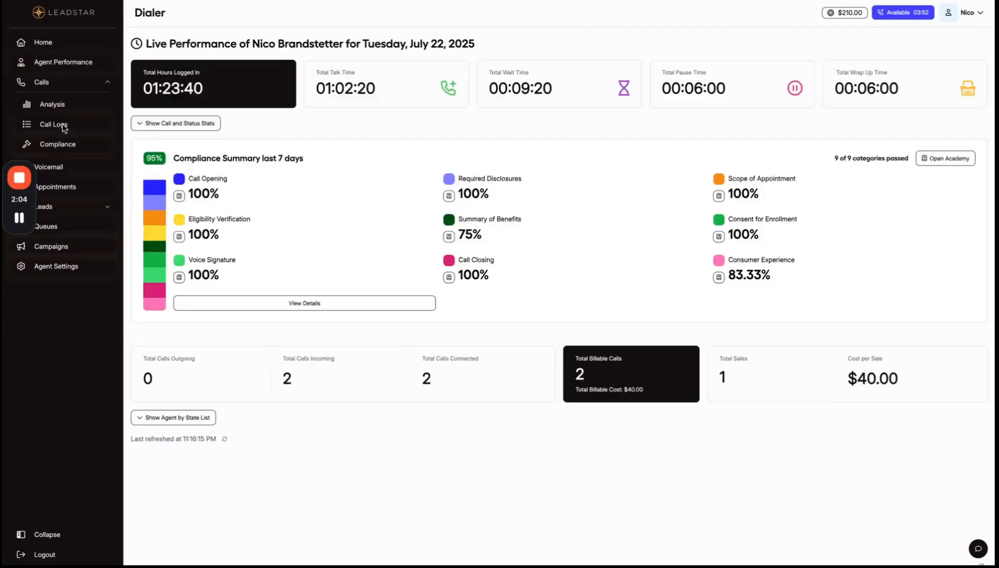
{"action": "left_click", "coordinate": [63, 126]}
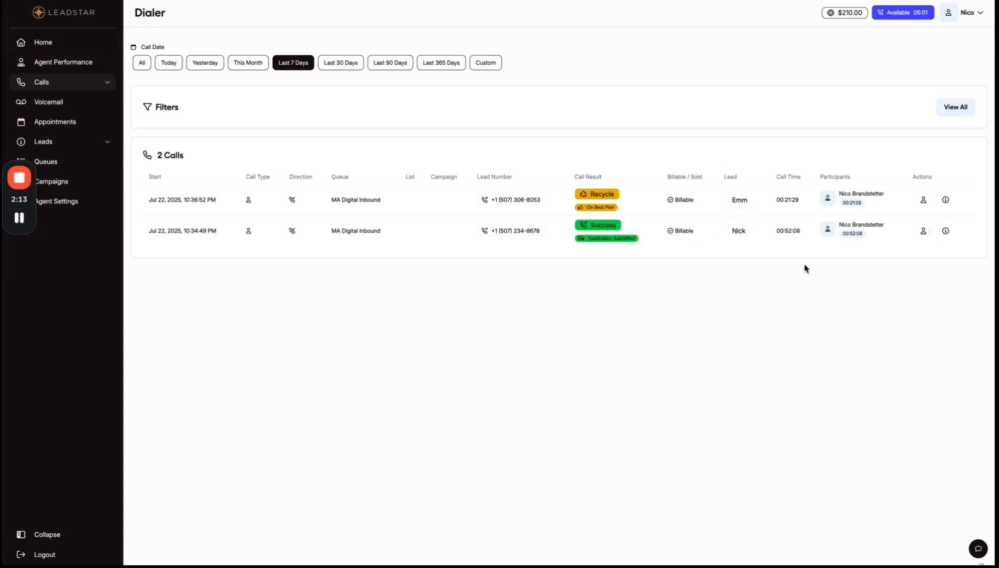
{"action": "left_click", "coordinate": [945, 230]}
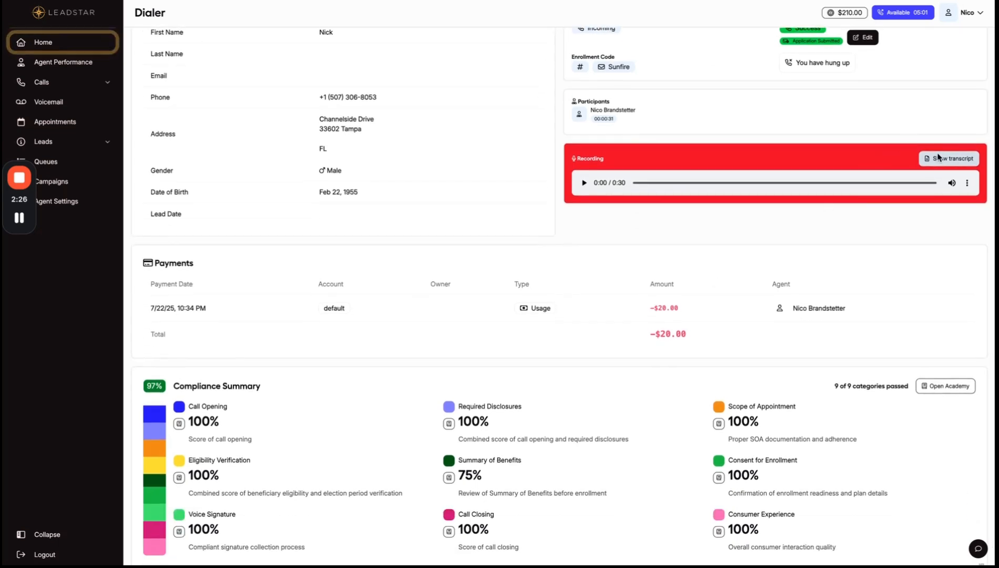
{"action": "scroll", "coordinate": [594, 301], "scroll_direction": "down", "scroll_amount": 1}
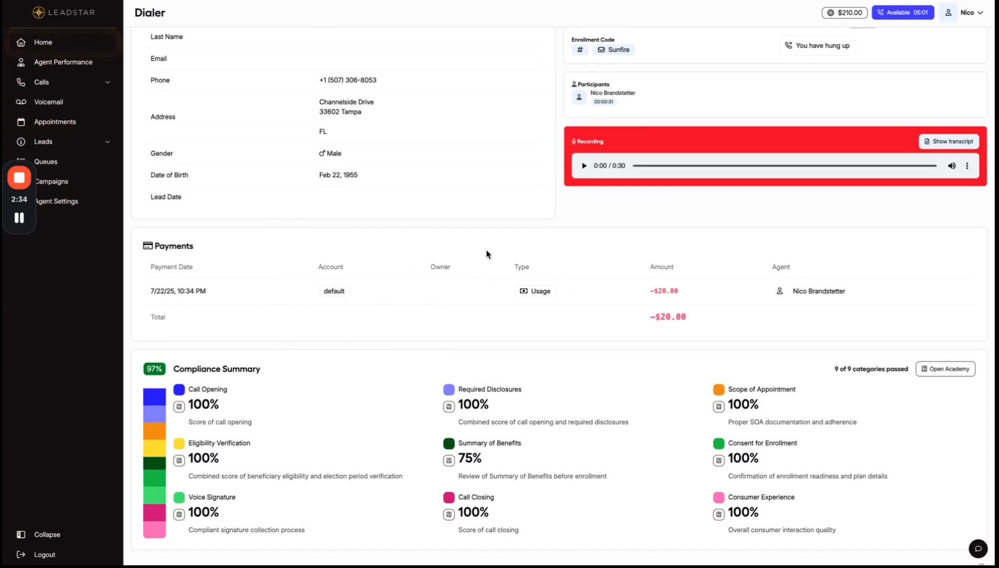
{"action": "scroll", "coordinate": [373, 264], "scroll_direction": "up", "scroll_amount": 2}
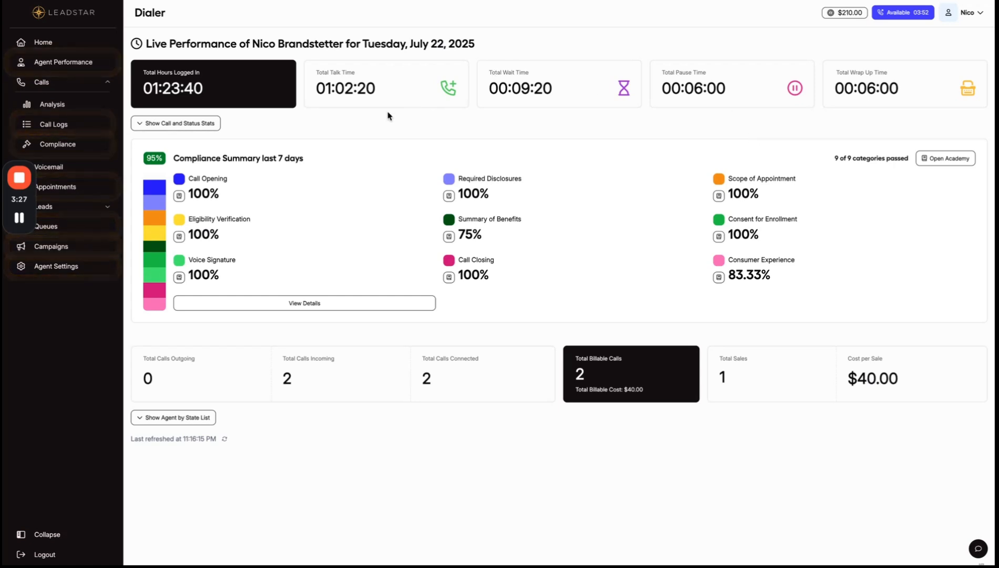
{"action": "left_click", "coordinate": [61, 145]}
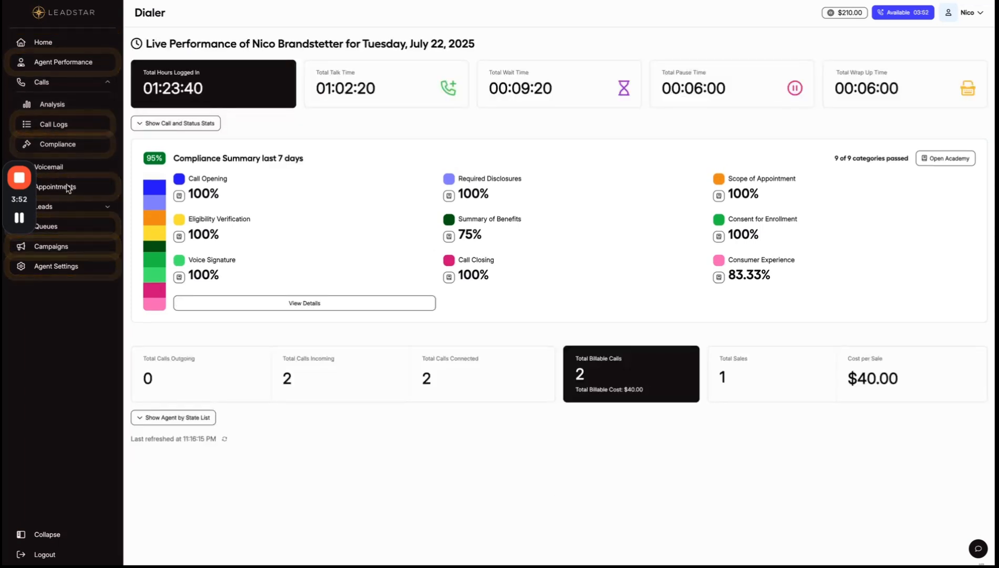
Update the in-person appointment with 08/16/2025, 09:30 AM as its date and time, and view its disposition options
{"action": "left_click", "coordinate": [67, 187]}
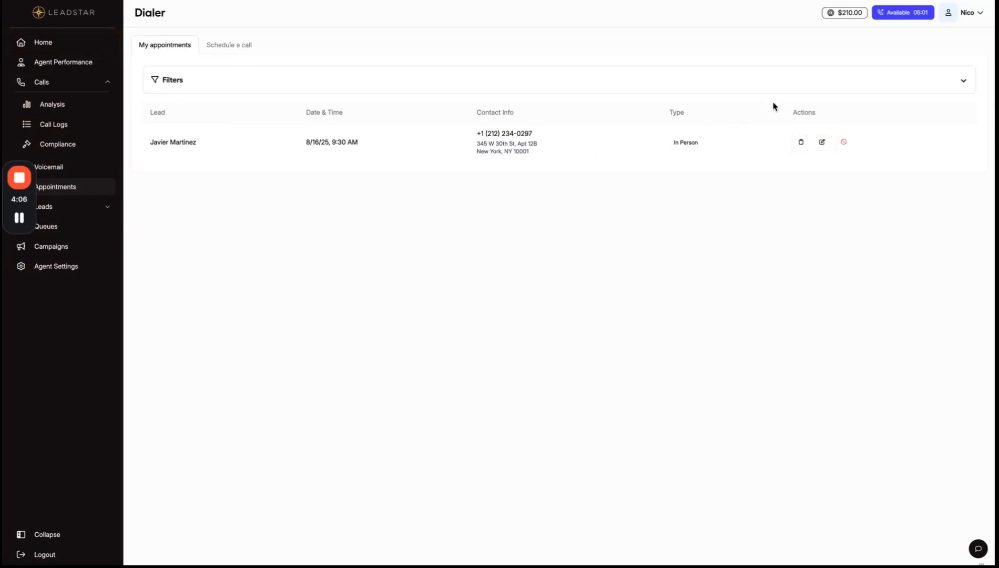
{"action": "left_click", "coordinate": [822, 142]}
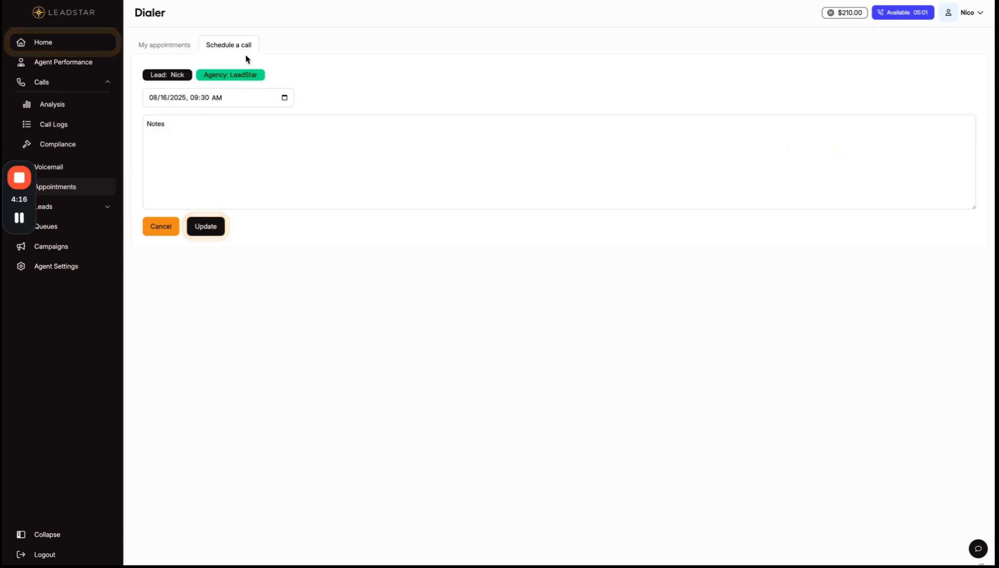
{"action": "left_click", "coordinate": [203, 230]}
{"action": "left_click", "coordinate": [801, 142]}
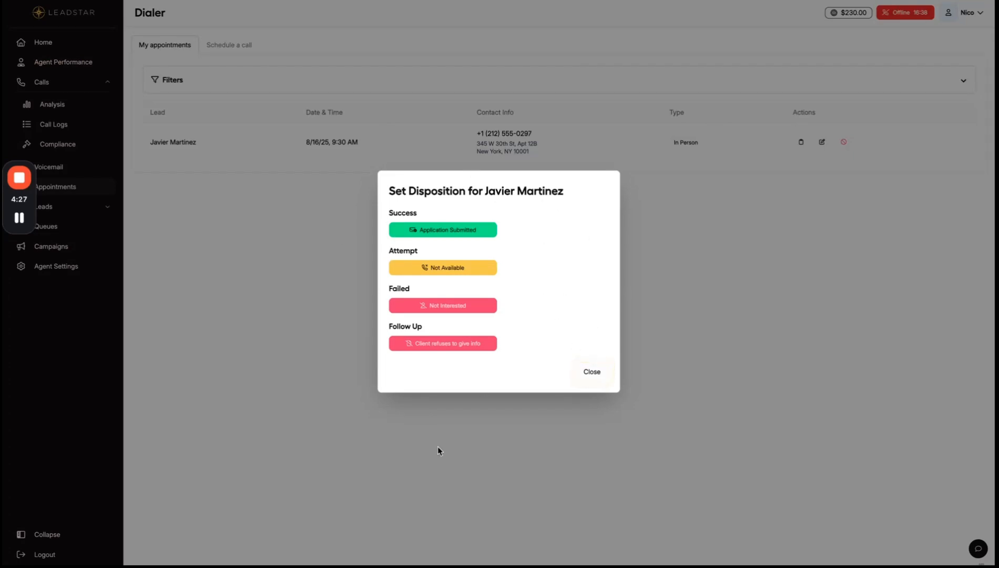
{"action": "left_click", "coordinate": [592, 371]}
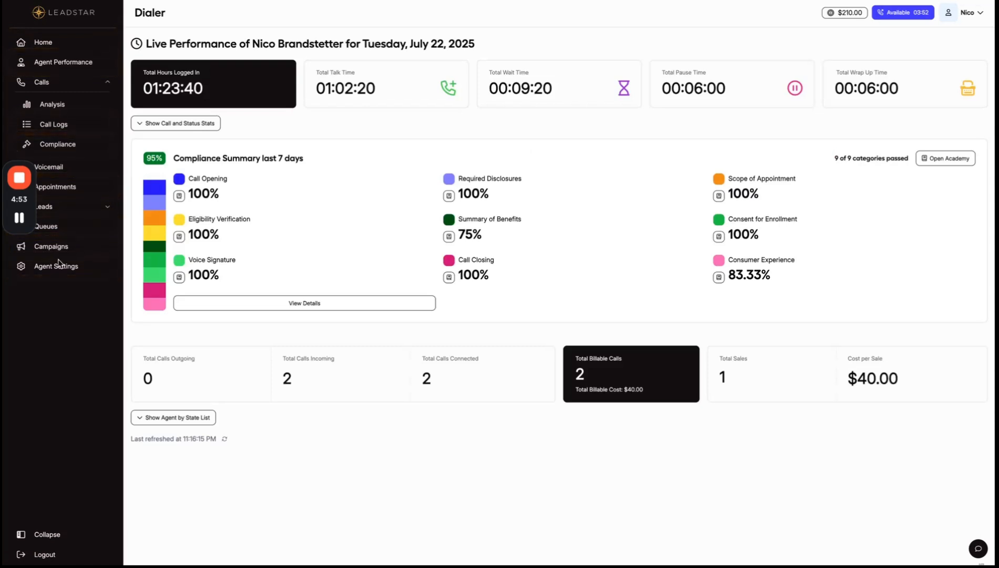
Review the agent settings, including the agent number, Life and Medicare states, and field appointment availability, exclusions and limits
{"action": "left_click", "coordinate": [55, 266]}
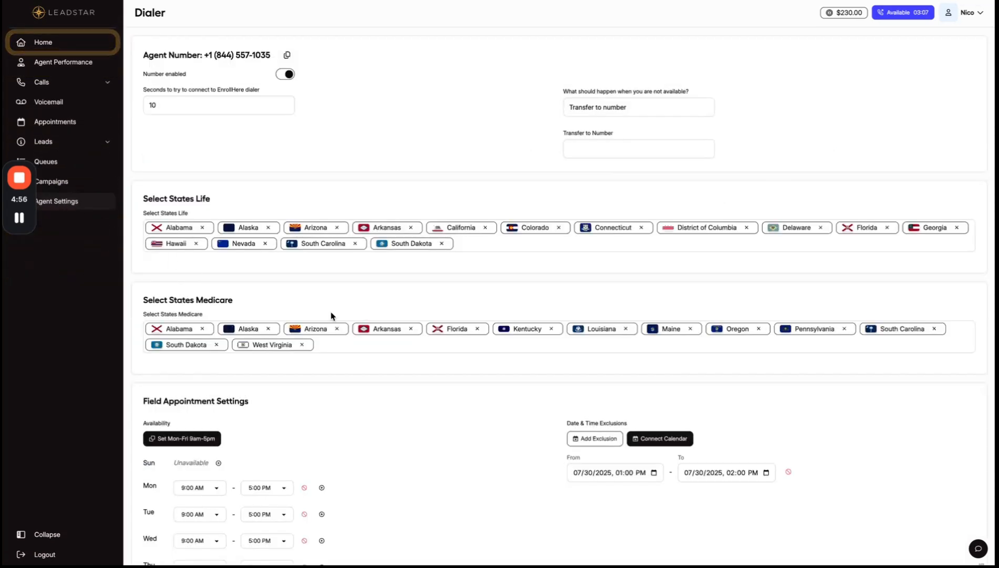
{"action": "scroll", "coordinate": [330, 315], "scroll_direction": "down", "scroll_amount": 5}
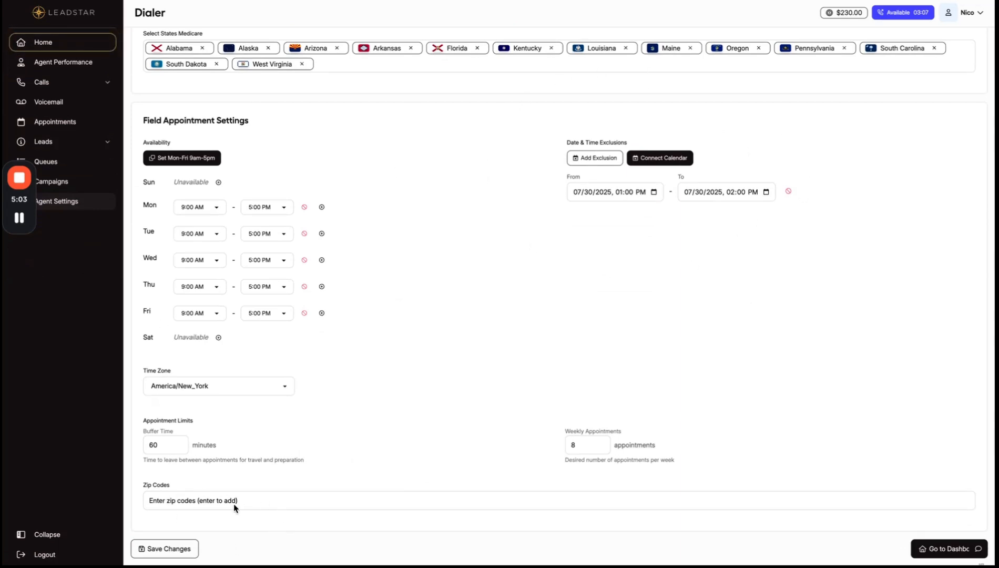
{"action": "scroll", "coordinate": [257, 379], "scroll_direction": "up", "scroll_amount": 1}
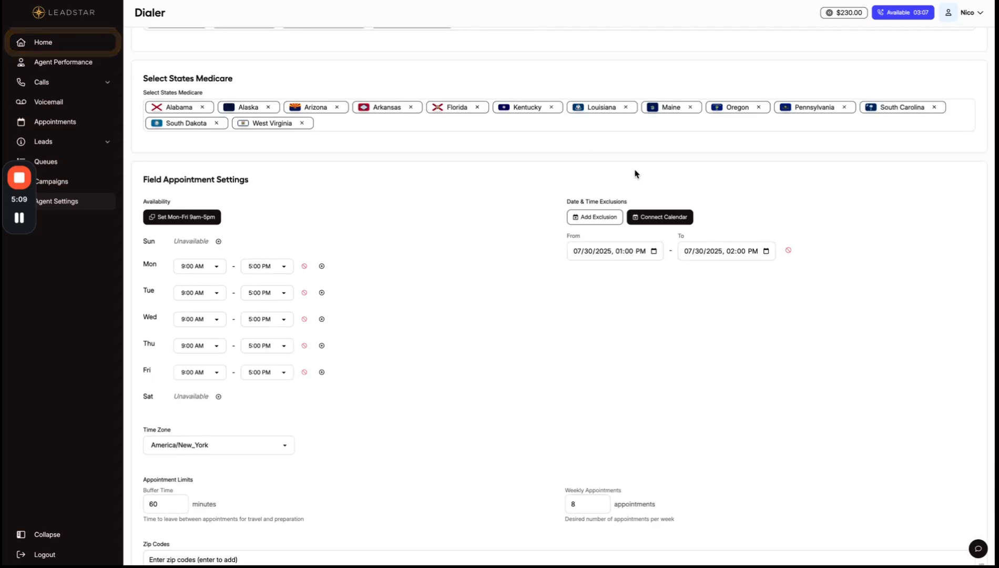
{"action": "scroll", "coordinate": [420, 263], "scroll_direction": "up", "scroll_amount": 1}
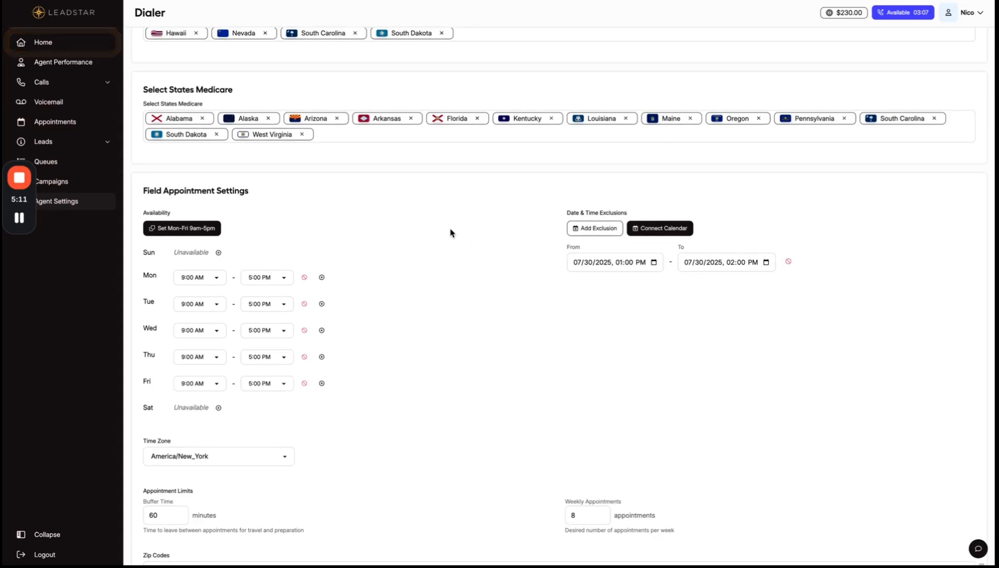
{"action": "scroll", "coordinate": [451, 232], "scroll_direction": "up", "scroll_amount": 4}
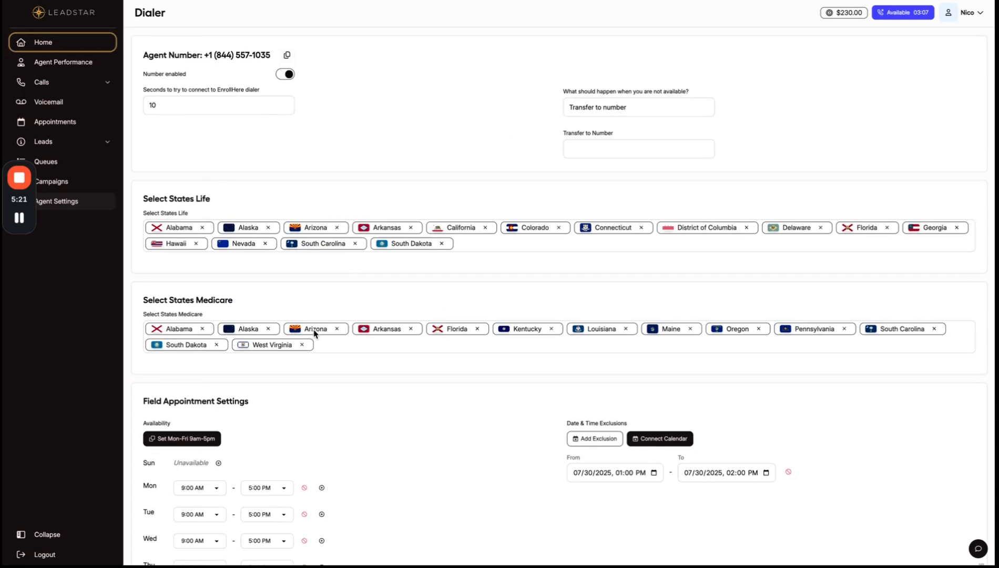
{"action": "scroll", "coordinate": [316, 334], "scroll_direction": "down", "scroll_amount": 4}
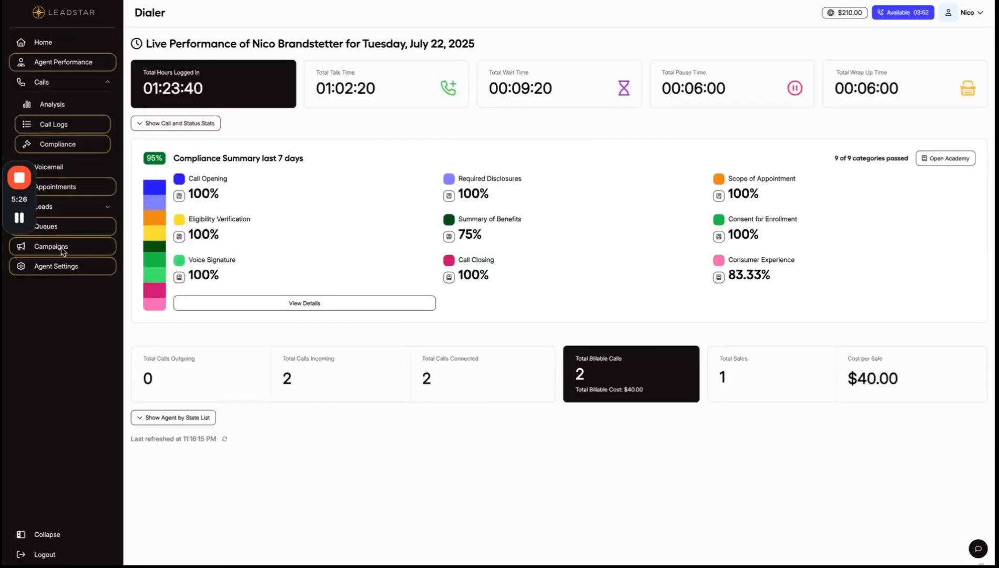
Enable the dynamic call cap for the MA Digital Inbound Campaign 1 queue with a maximum cost per sale of $175
{"action": "left_click", "coordinate": [60, 225]}
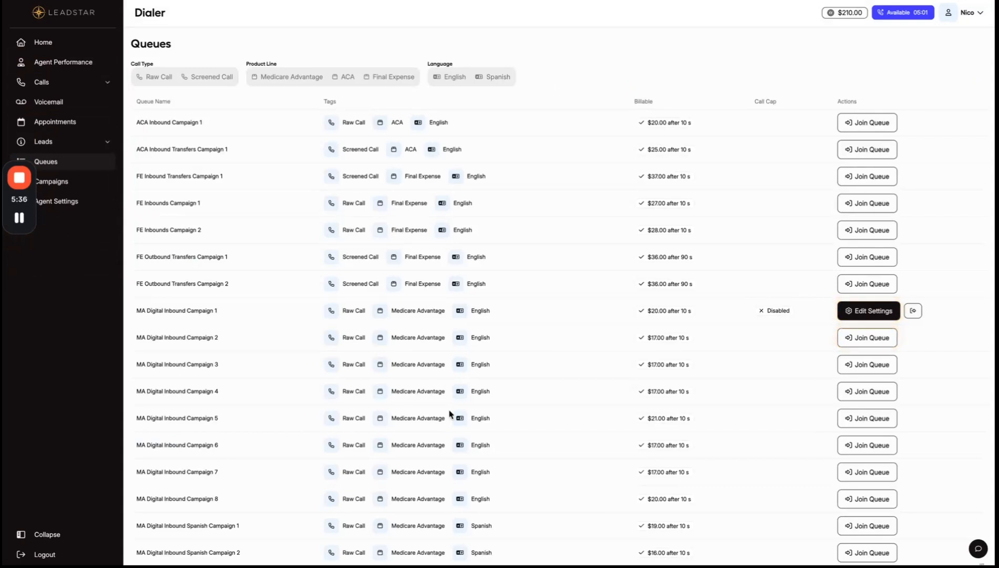
{"action": "scroll", "coordinate": [605, 383], "scroll_direction": "down", "scroll_amount": 1}
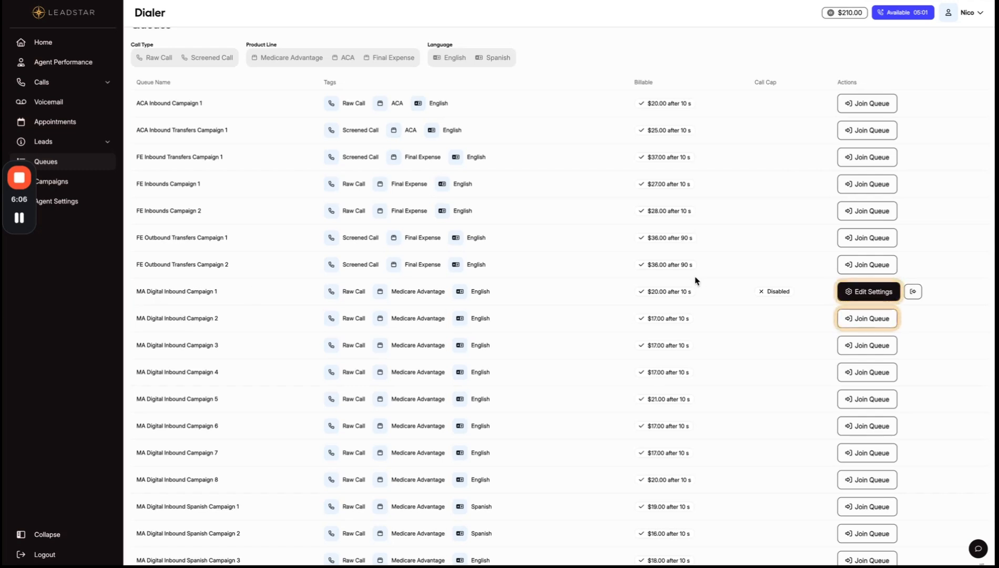
{"action": "left_click_drag", "start_coordinate": [137, 291], "coordinate": [263, 292]}
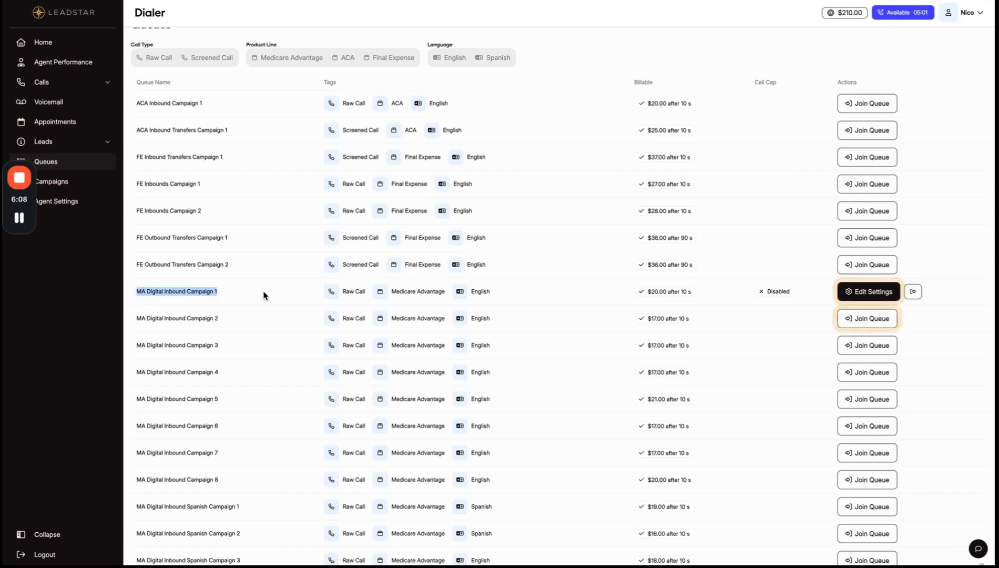
{"action": "left_click", "coordinate": [870, 292]}
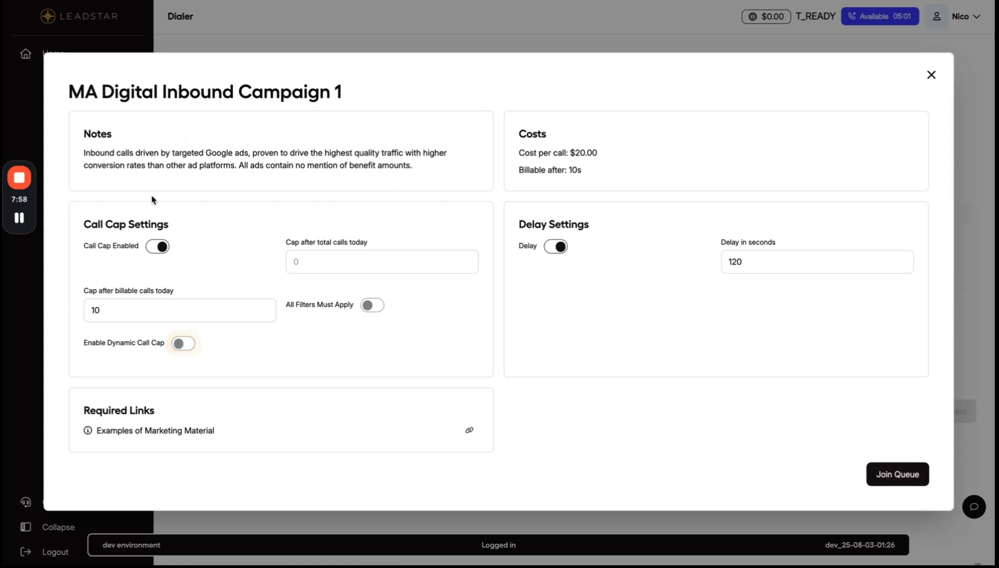
{"action": "left_click", "coordinate": [95, 311]}
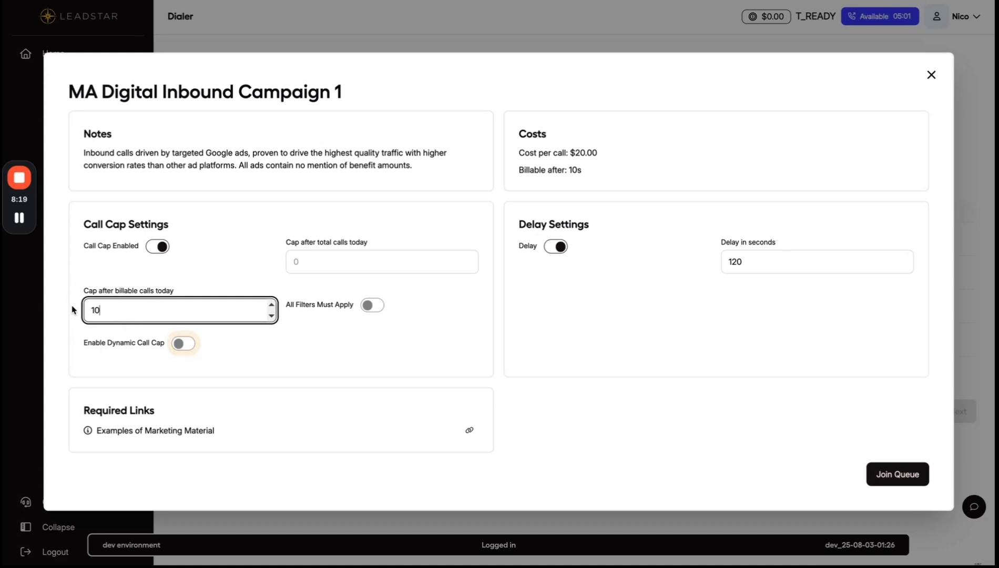
{"action": "left_click", "coordinate": [156, 346]}
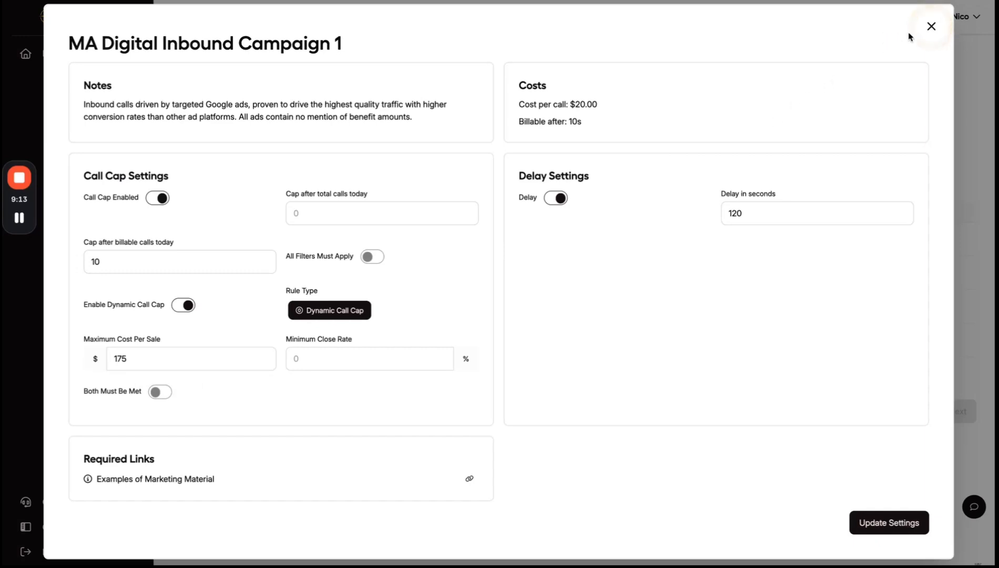
{"action": "left_click", "coordinate": [933, 29]}
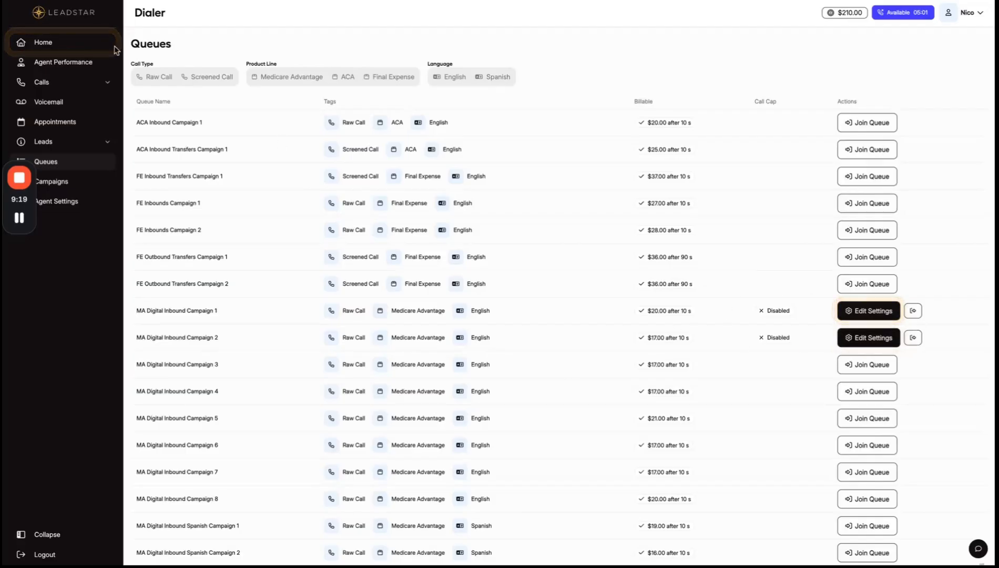
Open a new campaign form, examine its general settings, lead settings and lead list options, and return to the dashboard
{"action": "left_click", "coordinate": [62, 46]}
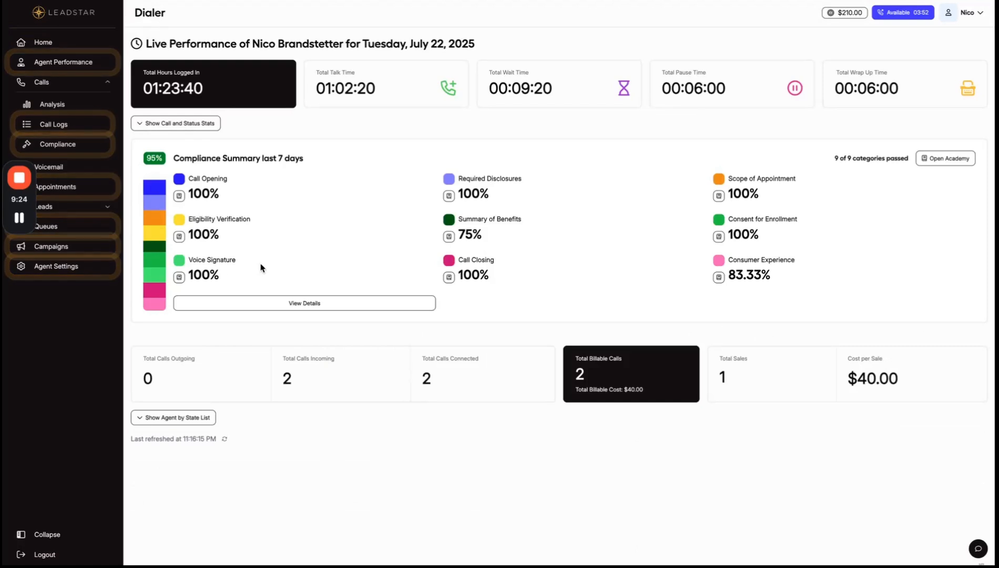
{"action": "left_click", "coordinate": [81, 252]}
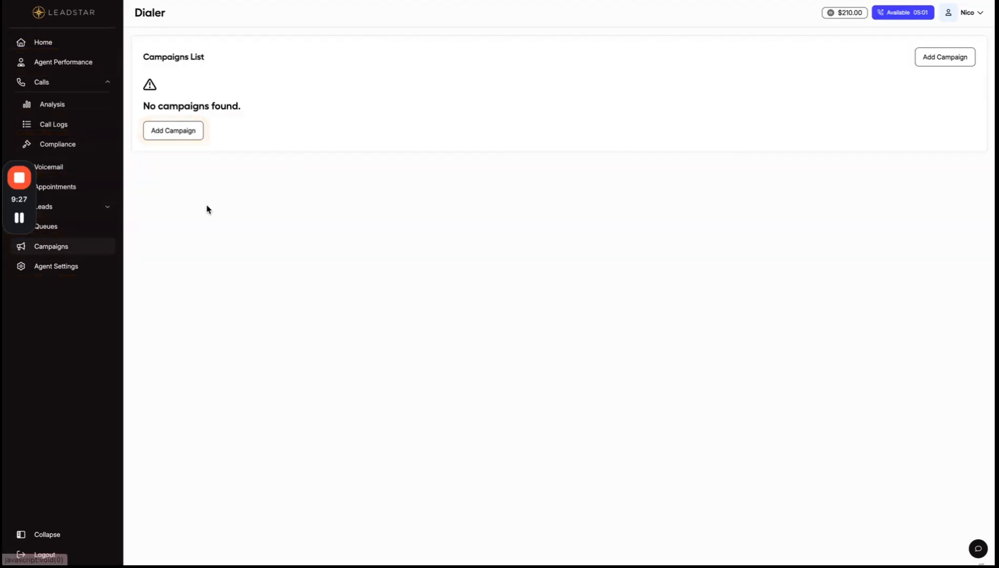
{"action": "left_click", "coordinate": [168, 131]}
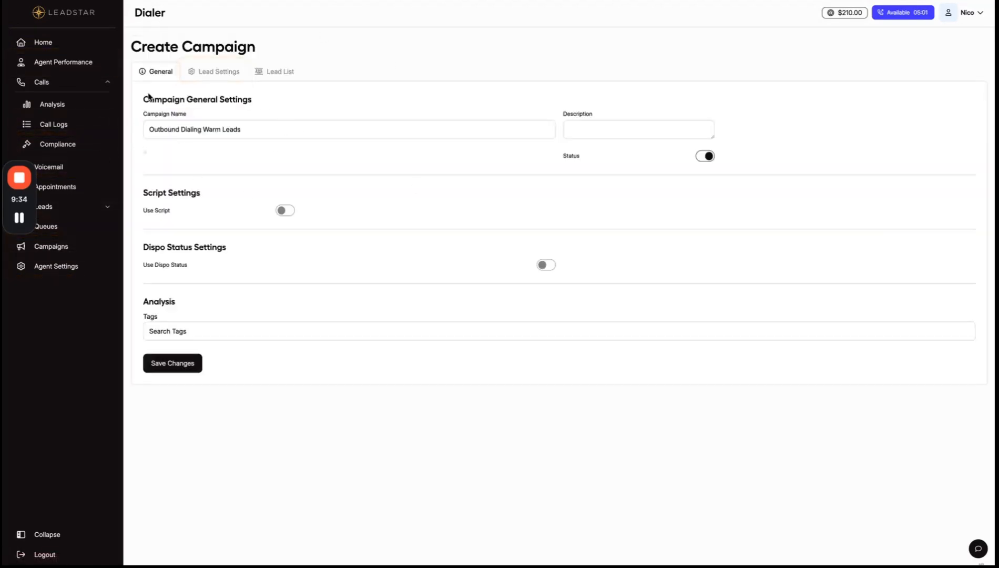
{"action": "left_click", "coordinate": [232, 71]}
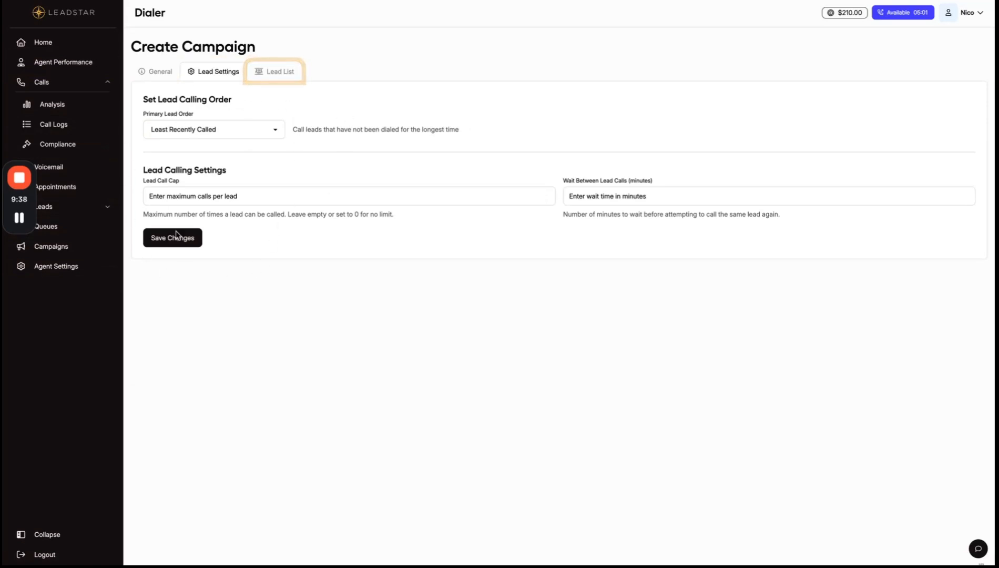
{"action": "left_click", "coordinate": [276, 73]}
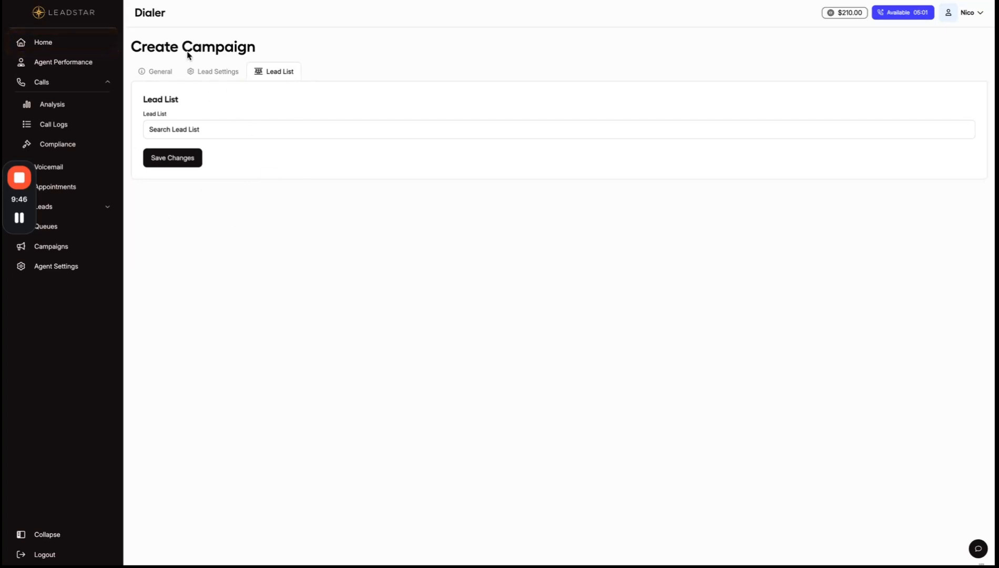
{"action": "left_click", "coordinate": [43, 43]}
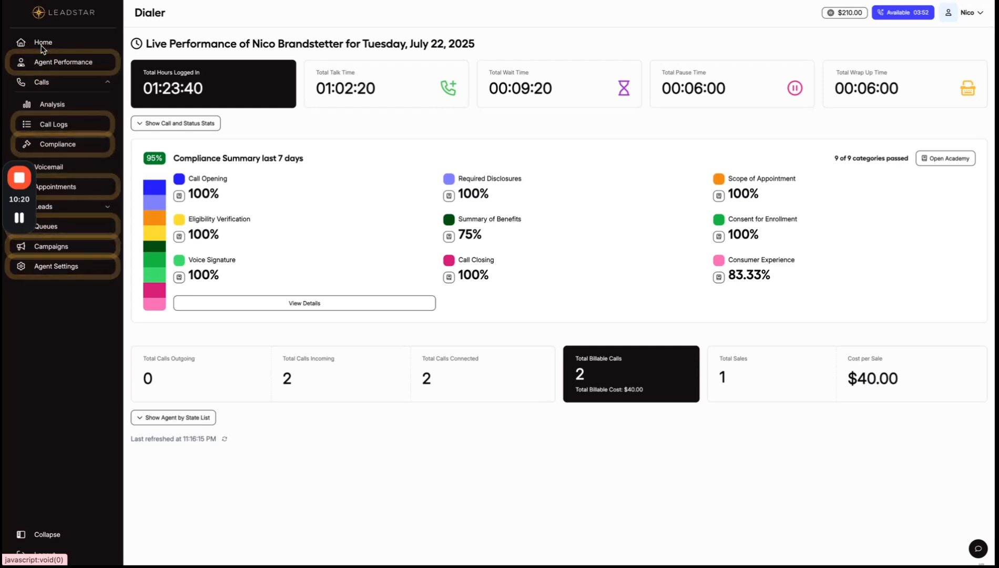
{"action": "mouse_move", "coordinate": [17, 200]}
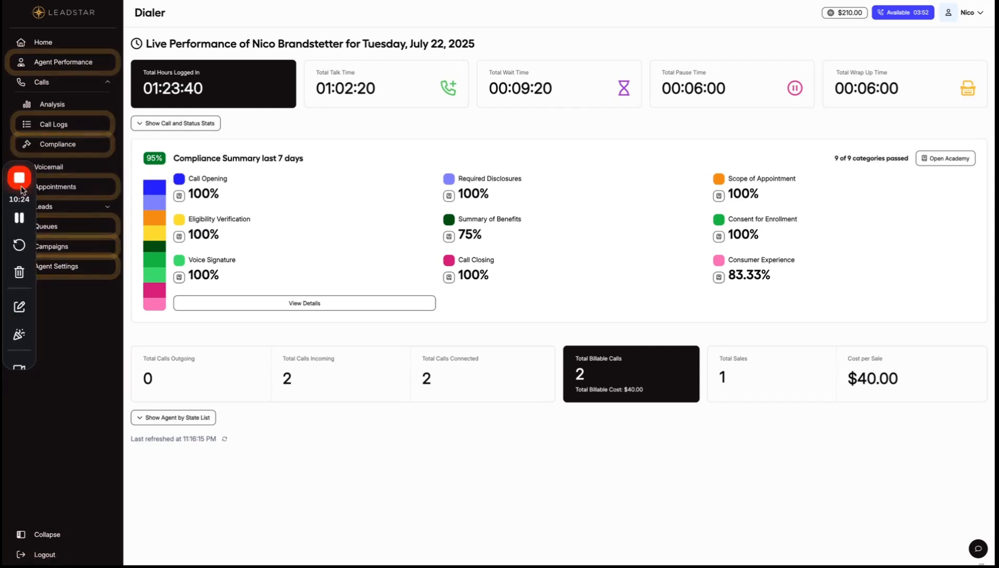